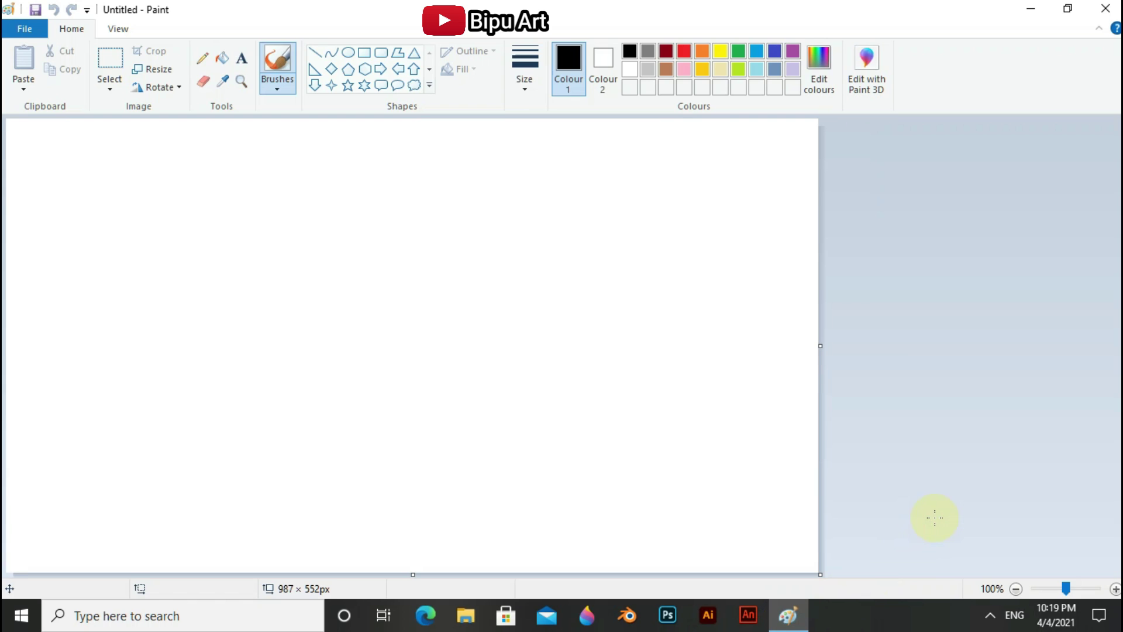
# Step: Set the canvas size in pixels to 987 by 552 with the aspect ratio unlocked
pyautogui.click(158, 71)
pyautogui.click(183, 130)
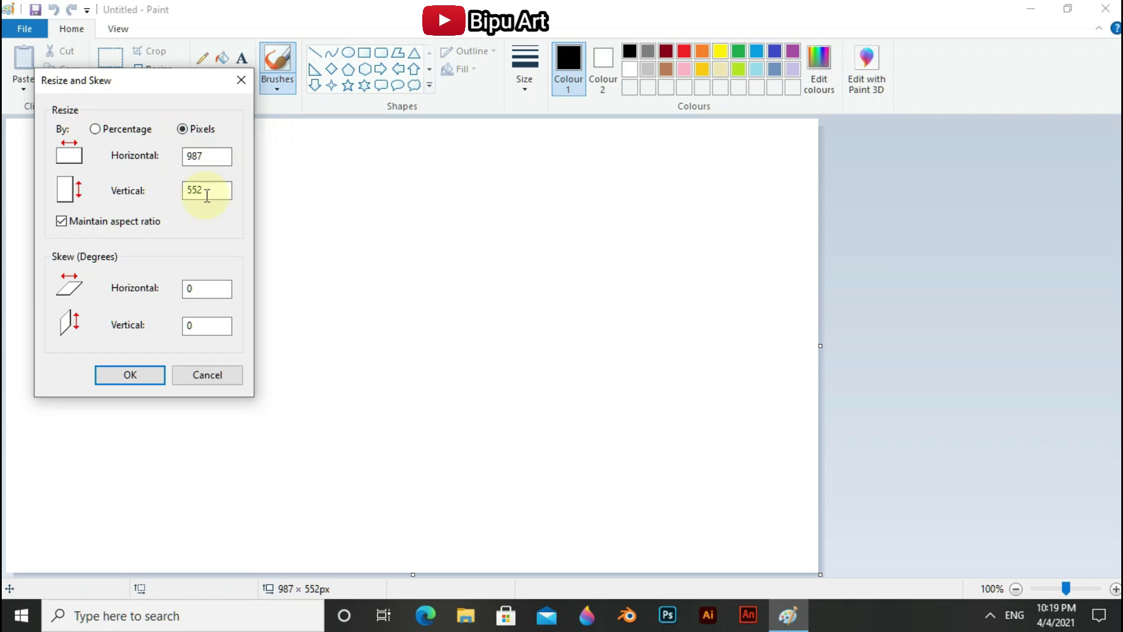
pyautogui.click(63, 222)
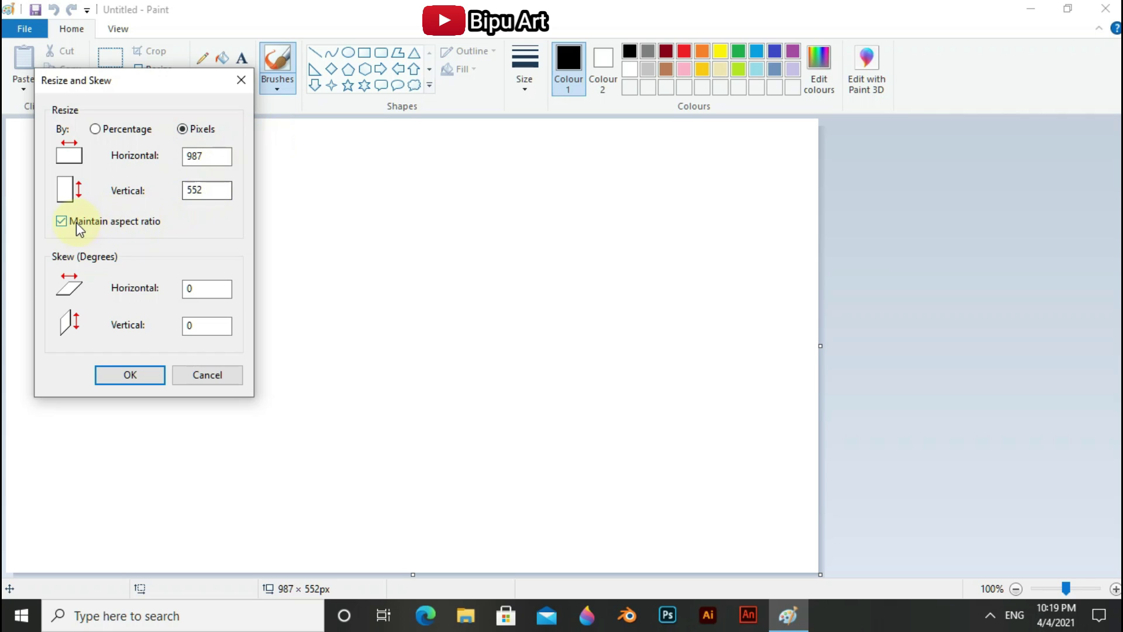
pyautogui.doubleClick(213, 153)
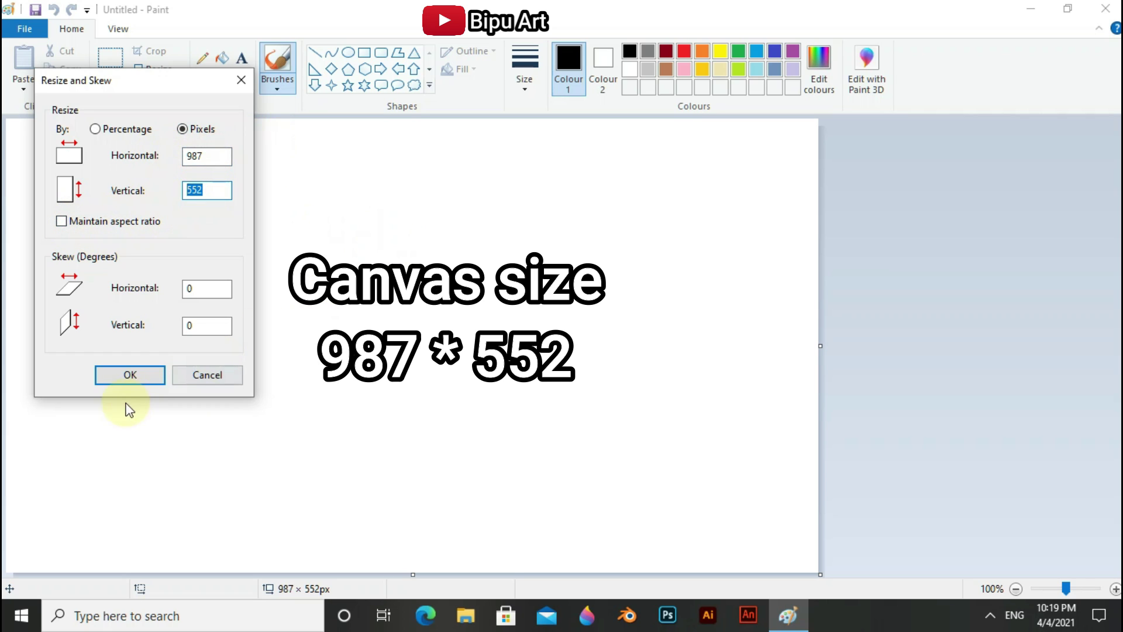
pyautogui.click(140, 381)
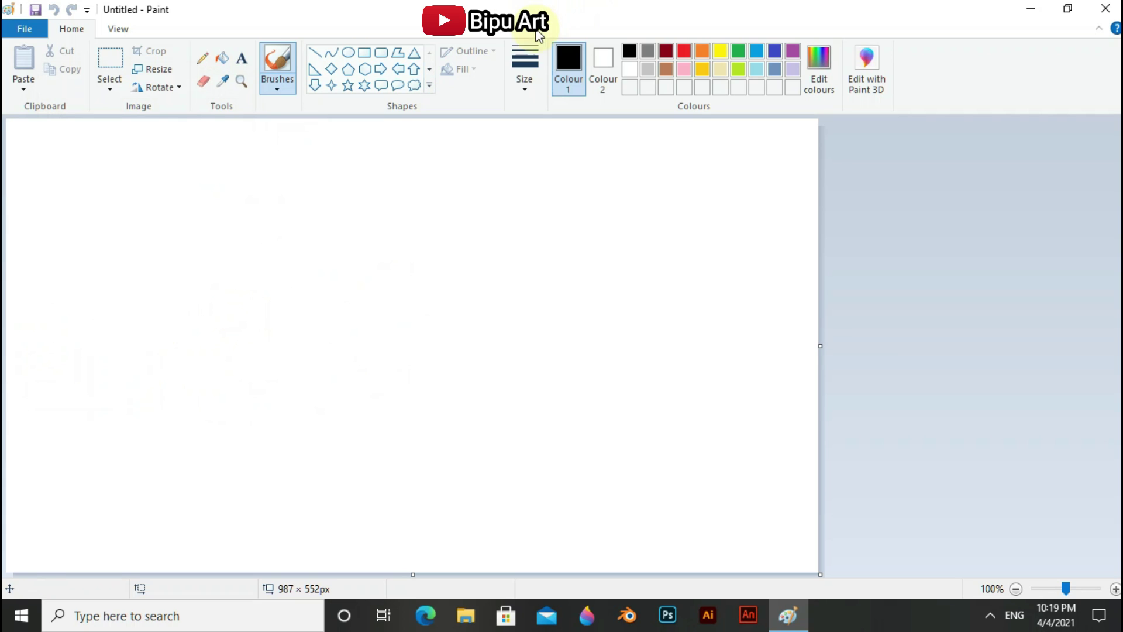
# Step: Draw a yellow diagonal line from the canvas's right edge down to its bottom edge, spanning about 638 × 257 px
pyautogui.click(722, 52)
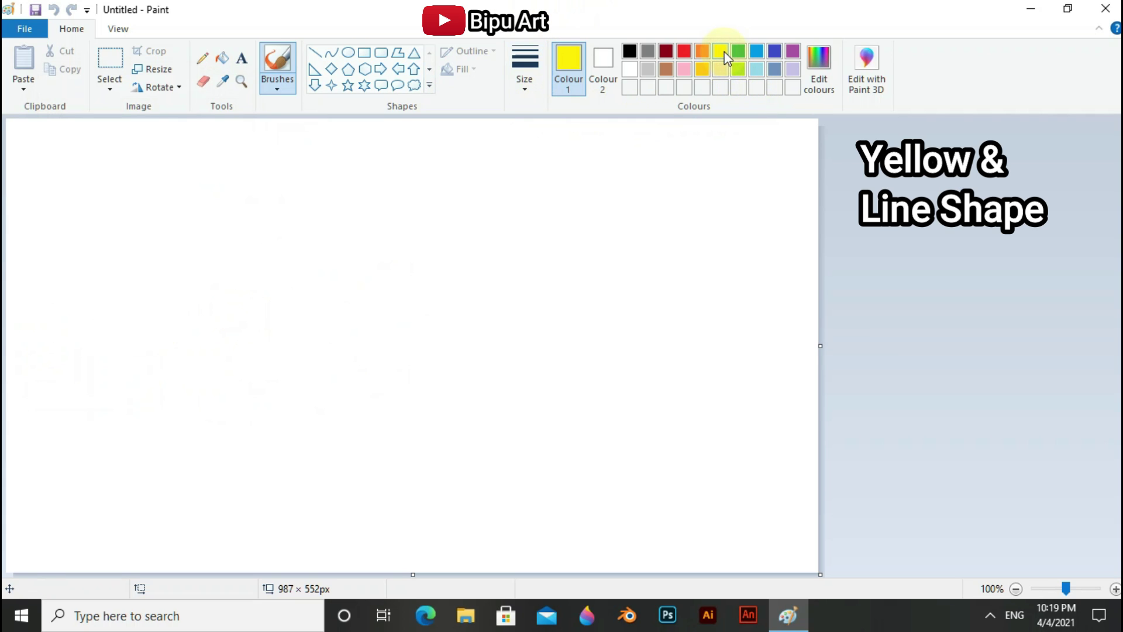
pyautogui.click(312, 53)
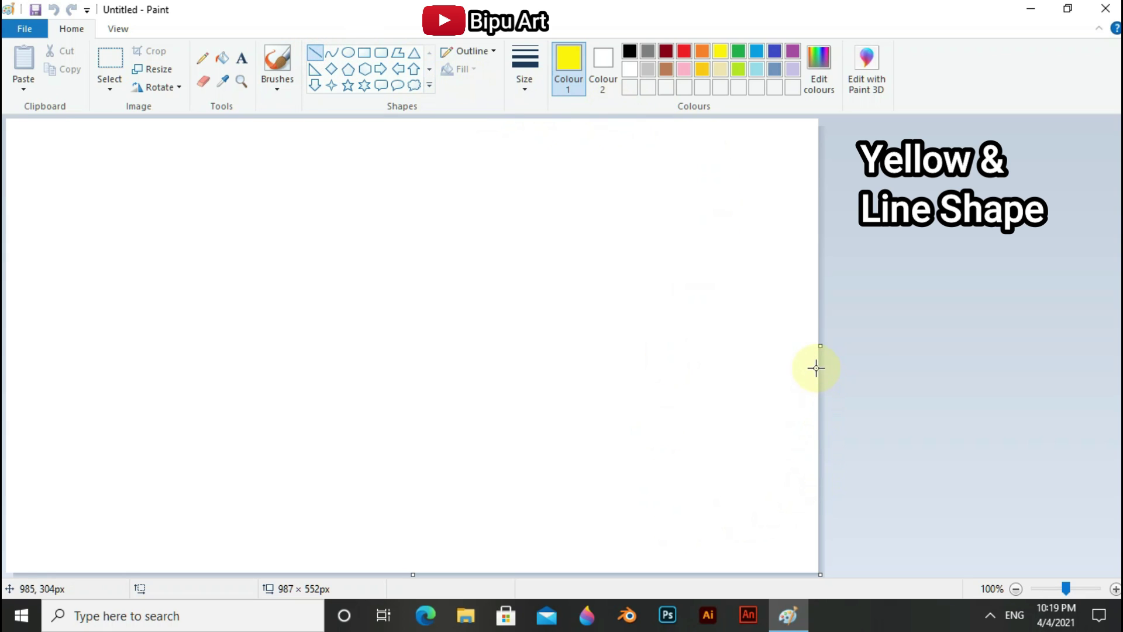
pyautogui.moveTo(818, 367); pyautogui.dragTo(312, 570)
pyautogui.moveTo(679, 426); pyautogui.dragTo(665, 428)
pyautogui.moveTo(806, 368); pyautogui.dragTo(824, 361)
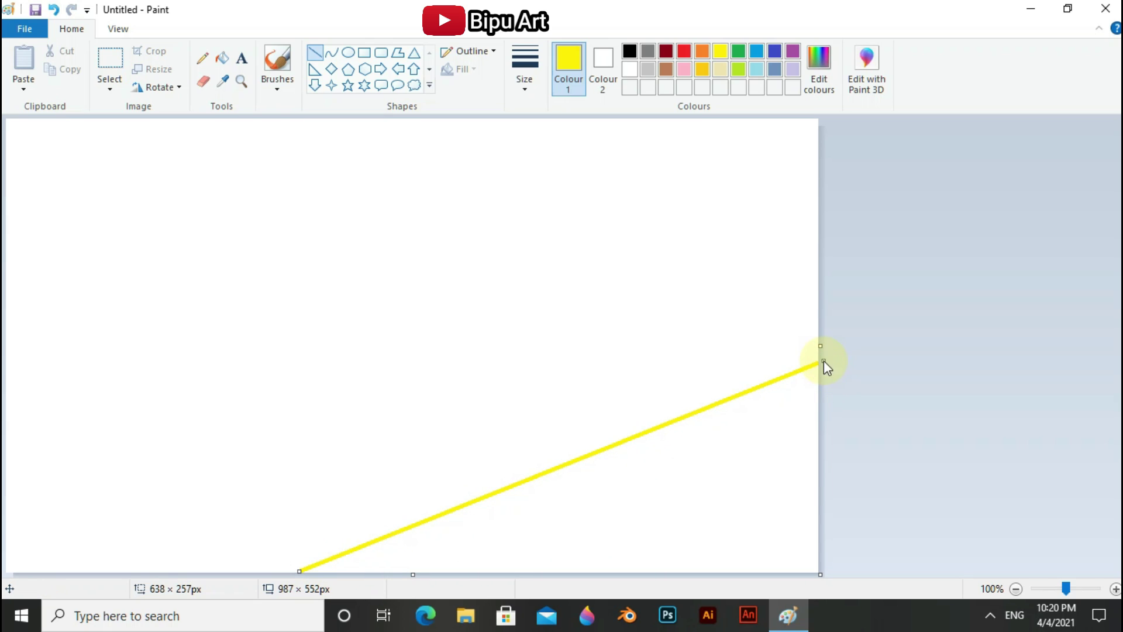
# Step: Fill the area below the diagonal line with yellow and the rest of the canvas with orange
pyautogui.click(699, 344)
pyautogui.click(222, 57)
pyautogui.click(709, 487)
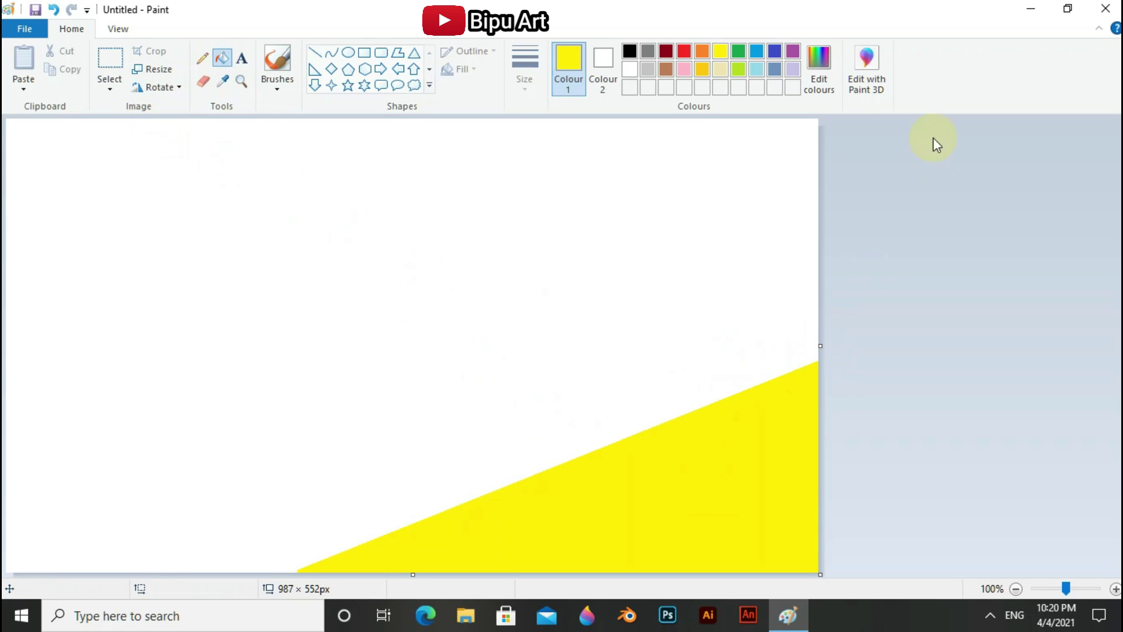
pyautogui.click(610, 251)
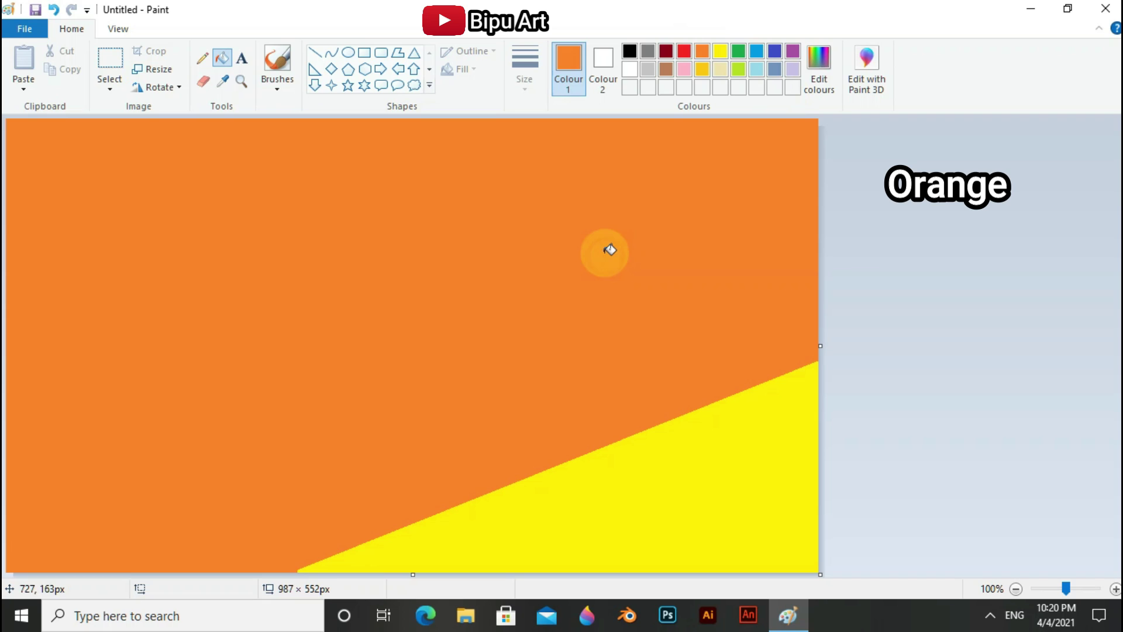
# Step: Draw a black diagonal line across the orange area, spanning about 1001 × 476 px, and fill the region above it with black
pyautogui.click(630, 51)
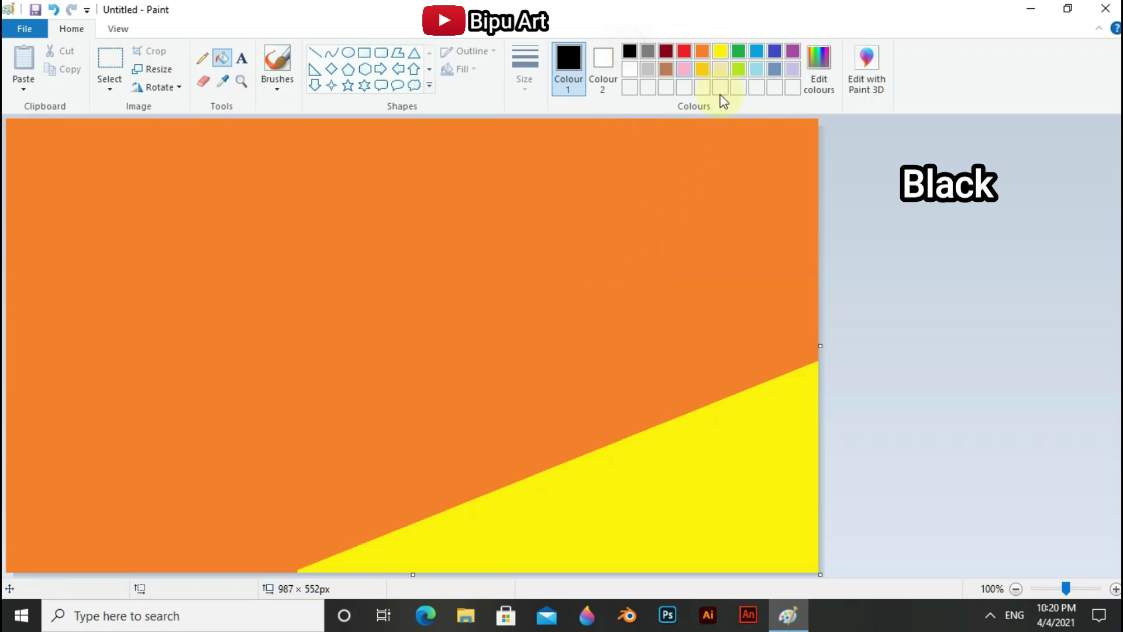
pyautogui.click(315, 52)
pyautogui.moveTo(655, 140); pyautogui.dragTo(5, 513)
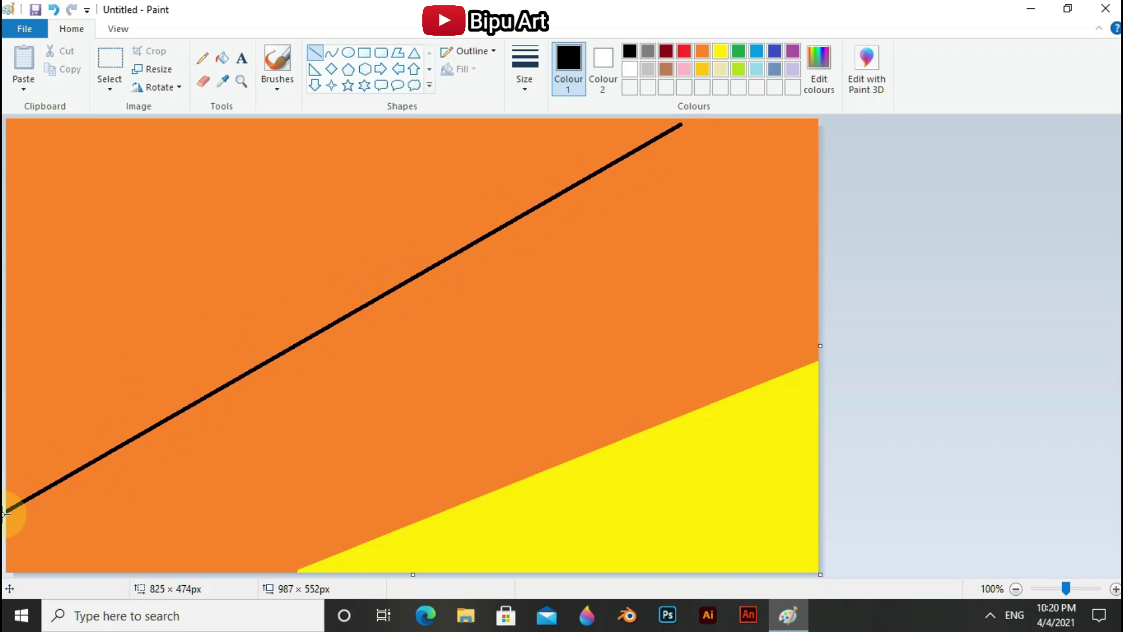
pyautogui.moveTo(680, 124); pyautogui.dragTo(826, 124)
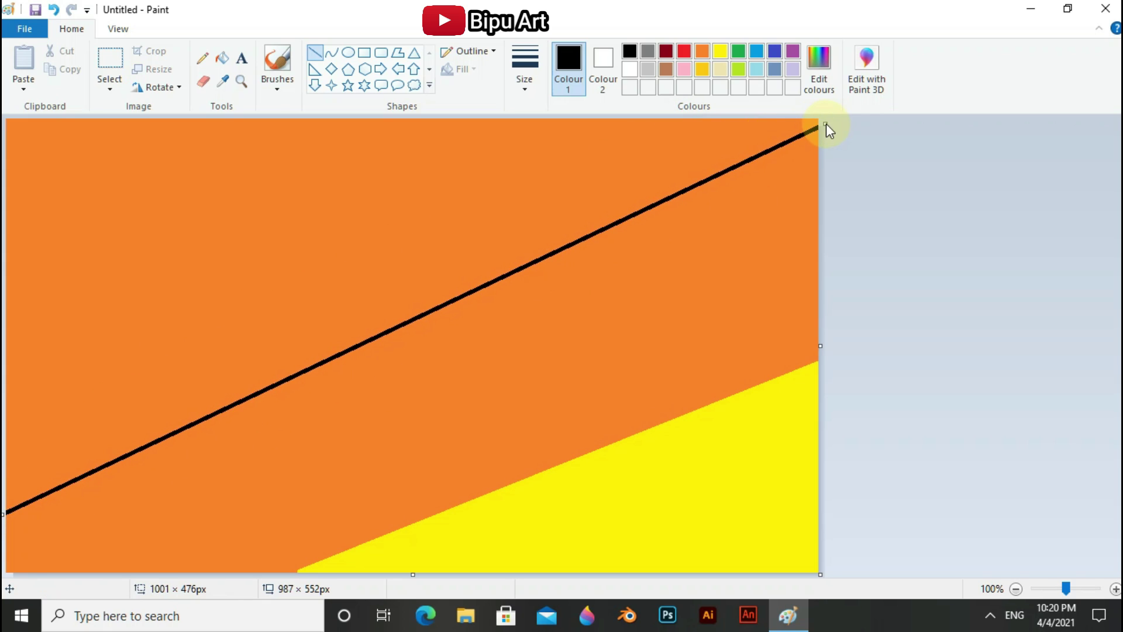
pyautogui.click(222, 58)
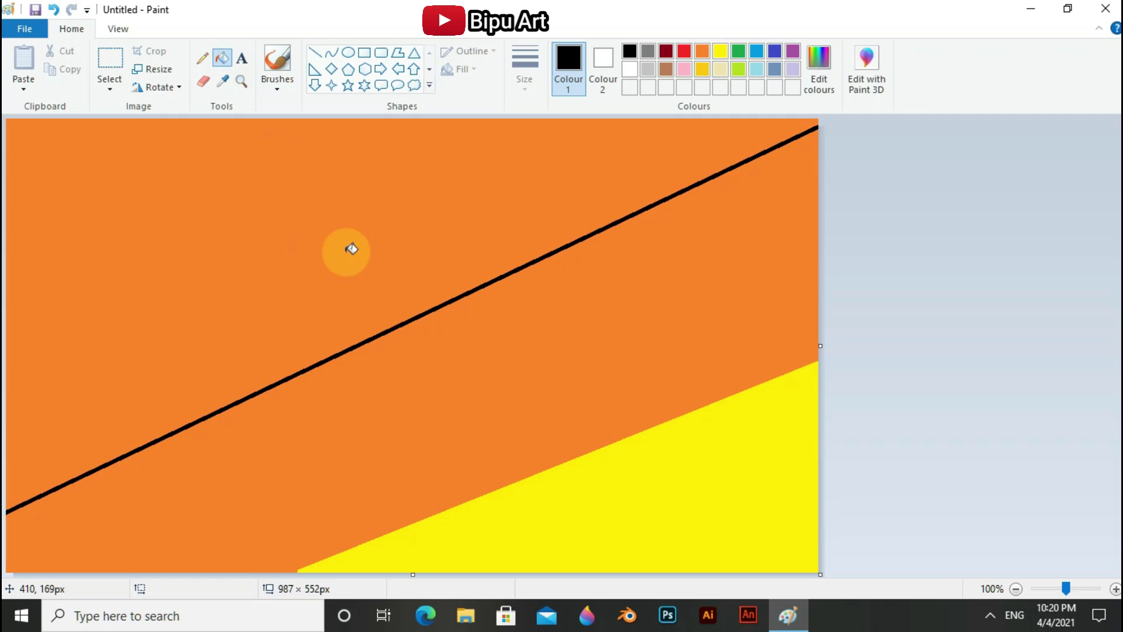
pyautogui.click(351, 249)
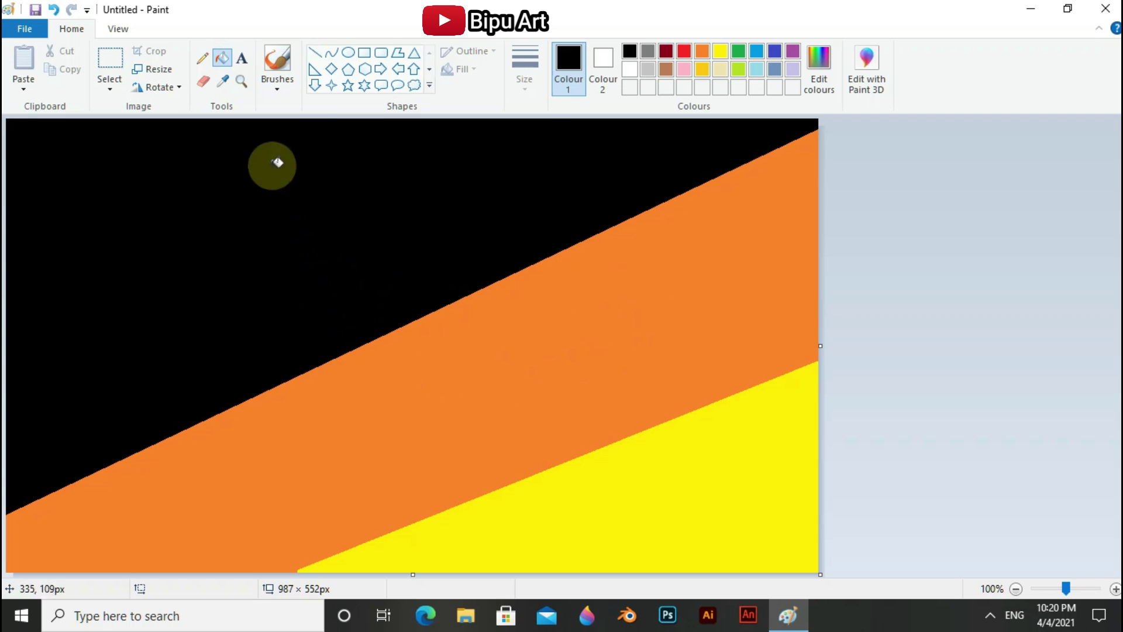
# Step: Resize the image to a horizontal size of 1 pixel without maintaining the aspect ratio
pyautogui.click(159, 71)
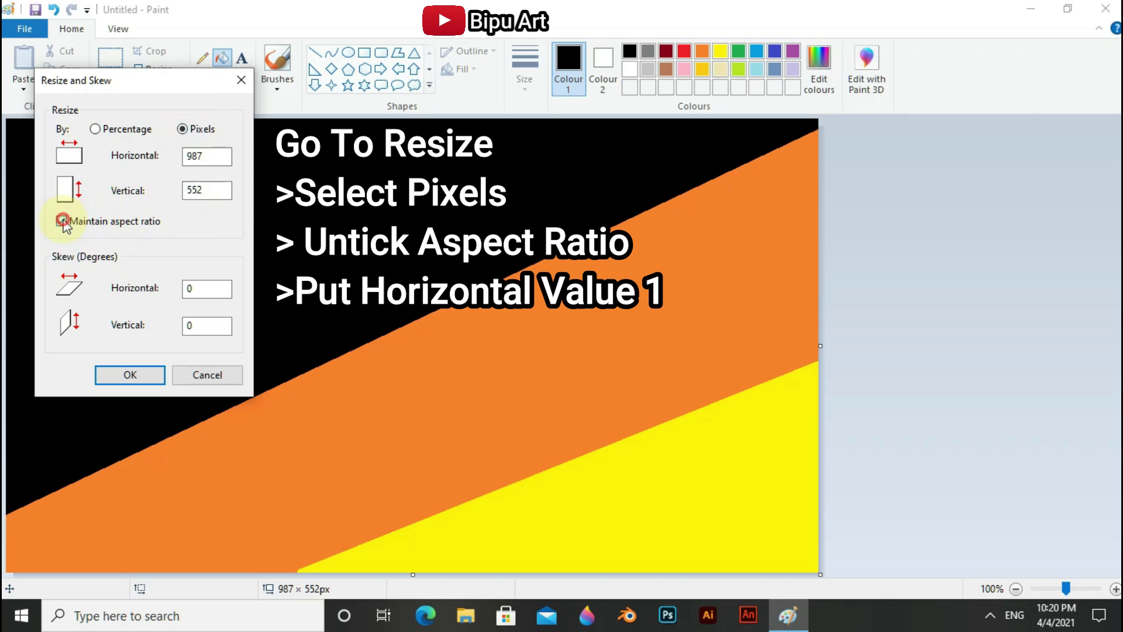
pyautogui.doubleClick(204, 155)
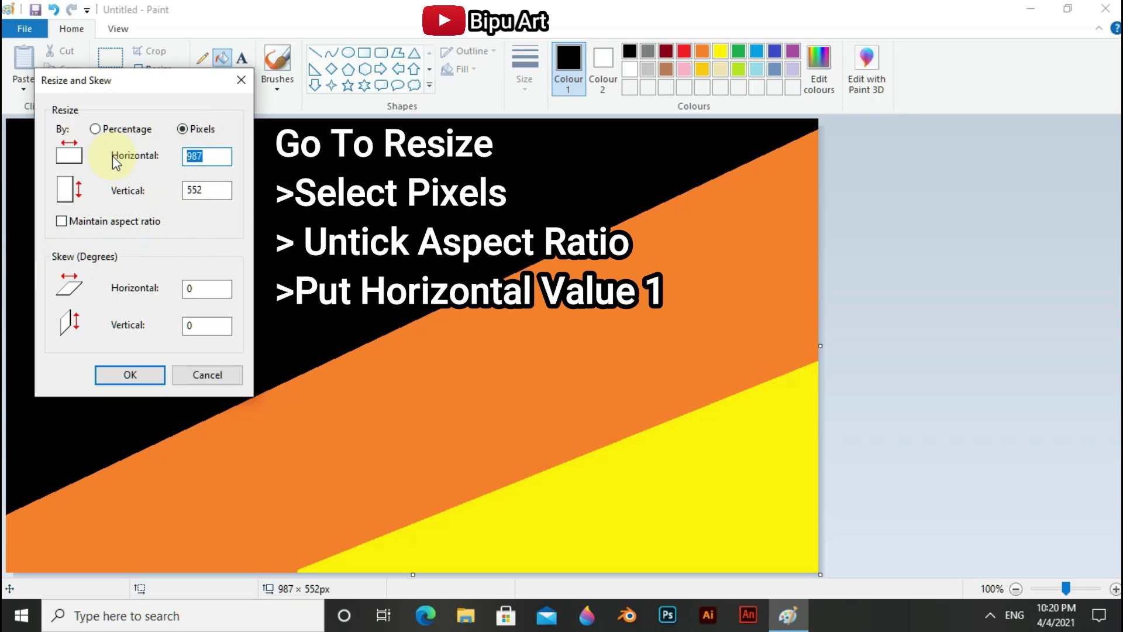
pyautogui.write('1')
pyautogui.click(156, 375)
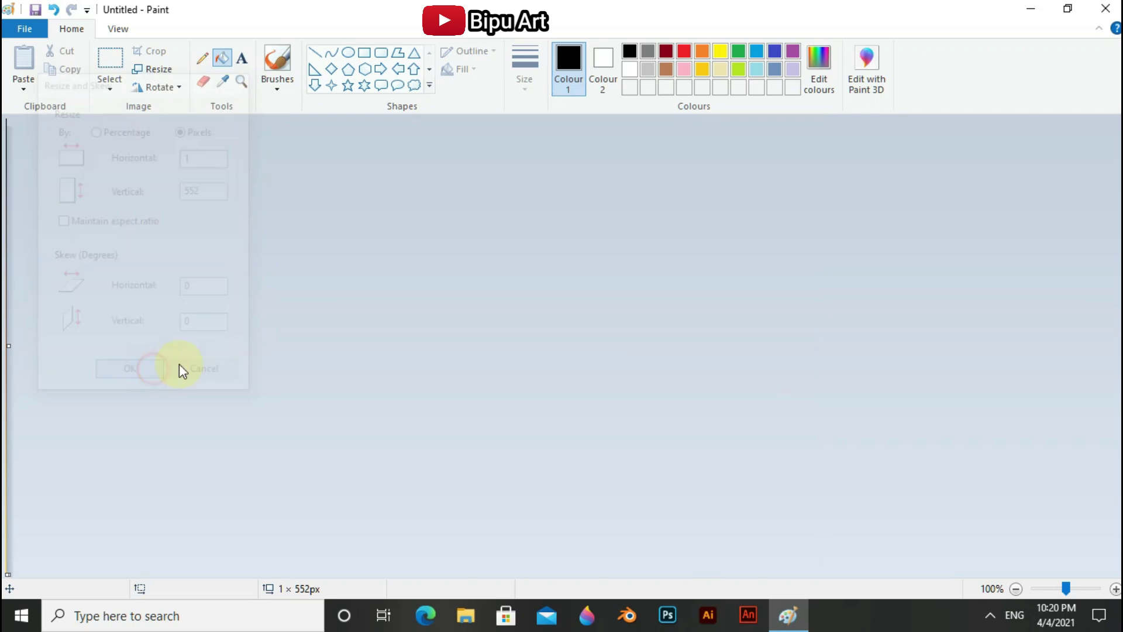
# Step: Stretch the image back to a horizontal size of 987 pixels, keeping 552 vertical, with the aspect ratio unlocked
pyautogui.click(155, 68)
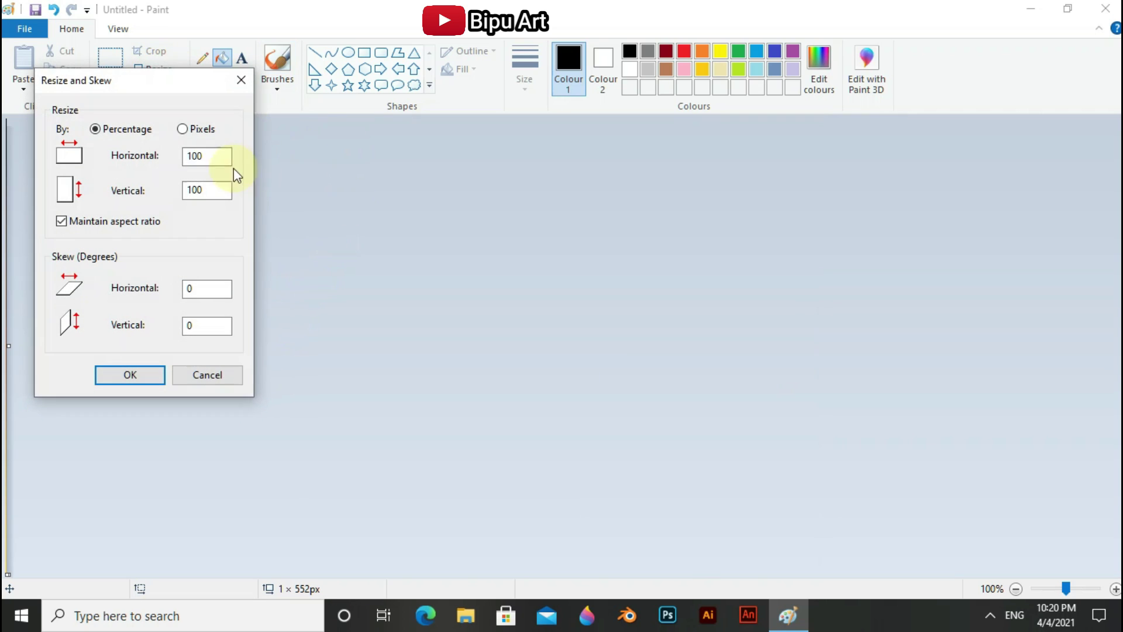
pyautogui.click(182, 129)
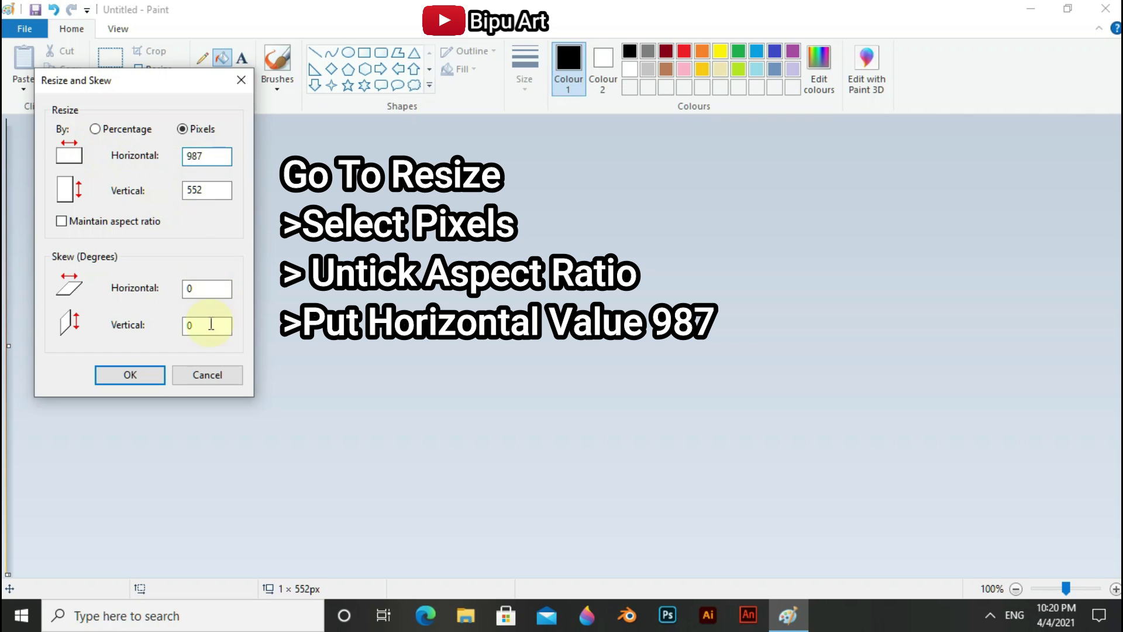
pyautogui.click(131, 382)
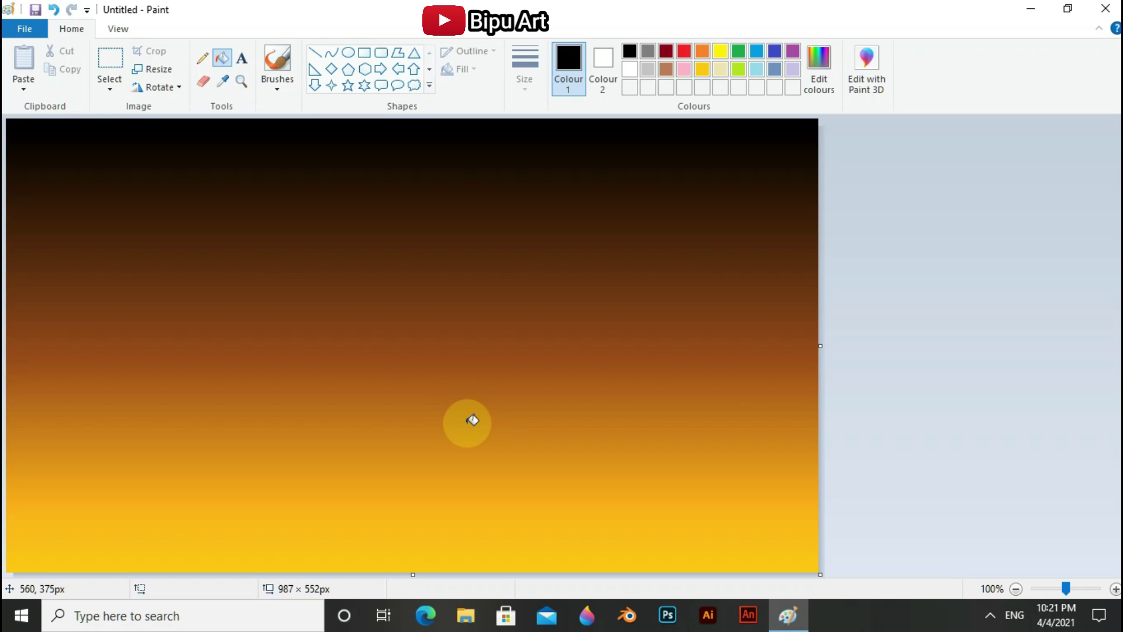
# Step: Squash the whole gradient from its lower edge to about 479 px high and fill the white strip below with black
pyautogui.click(111, 86)
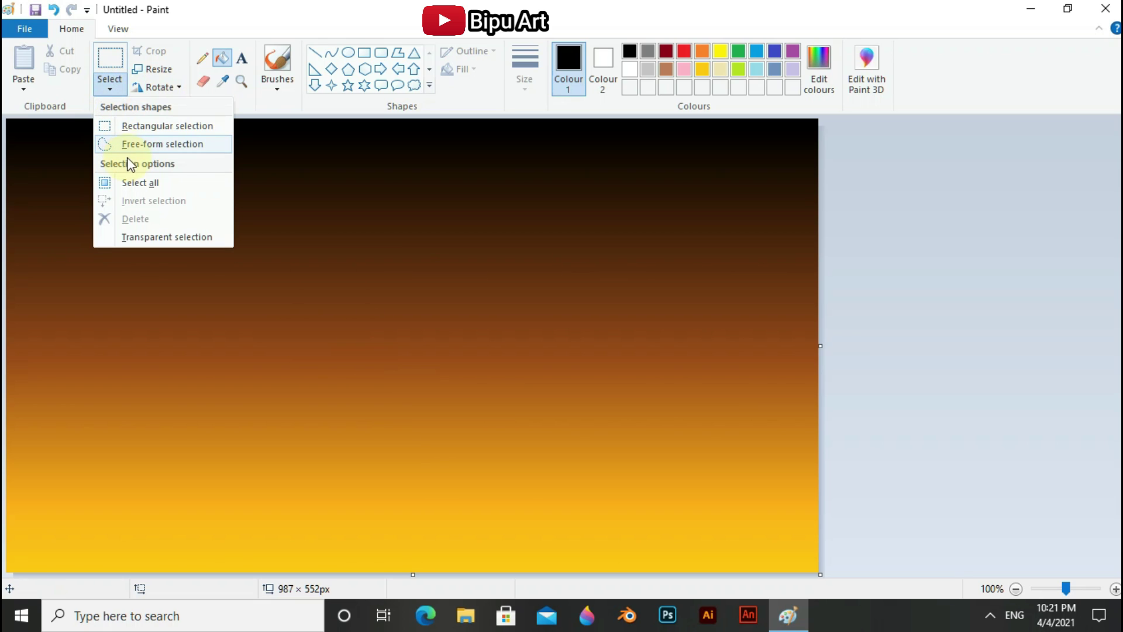
pyautogui.click(129, 183)
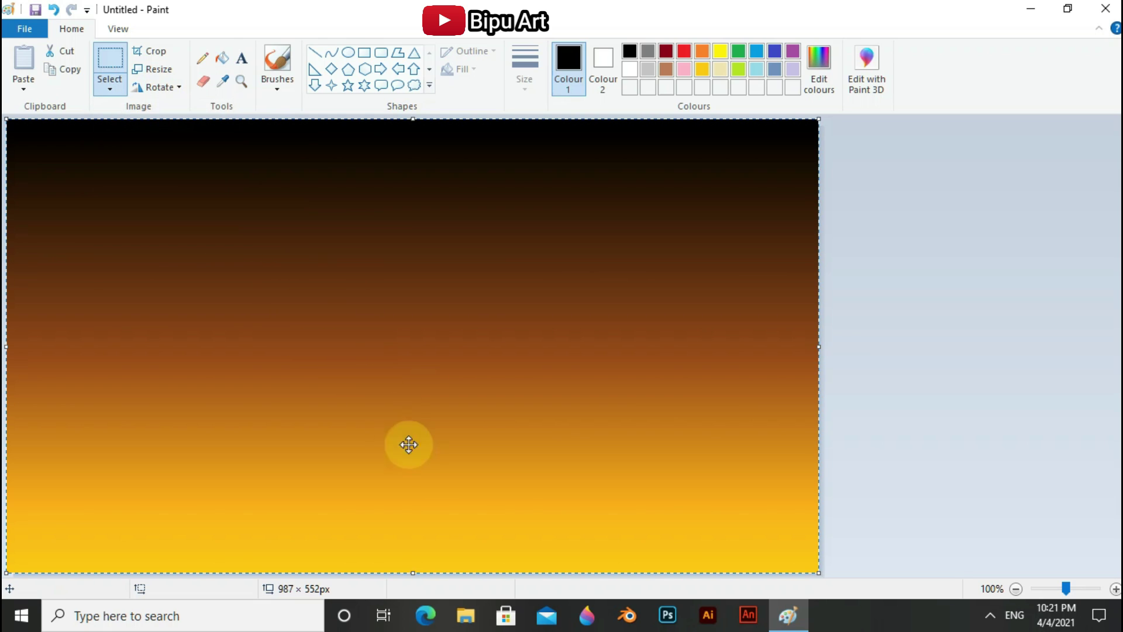
pyautogui.moveTo(415, 572); pyautogui.dragTo(411, 513)
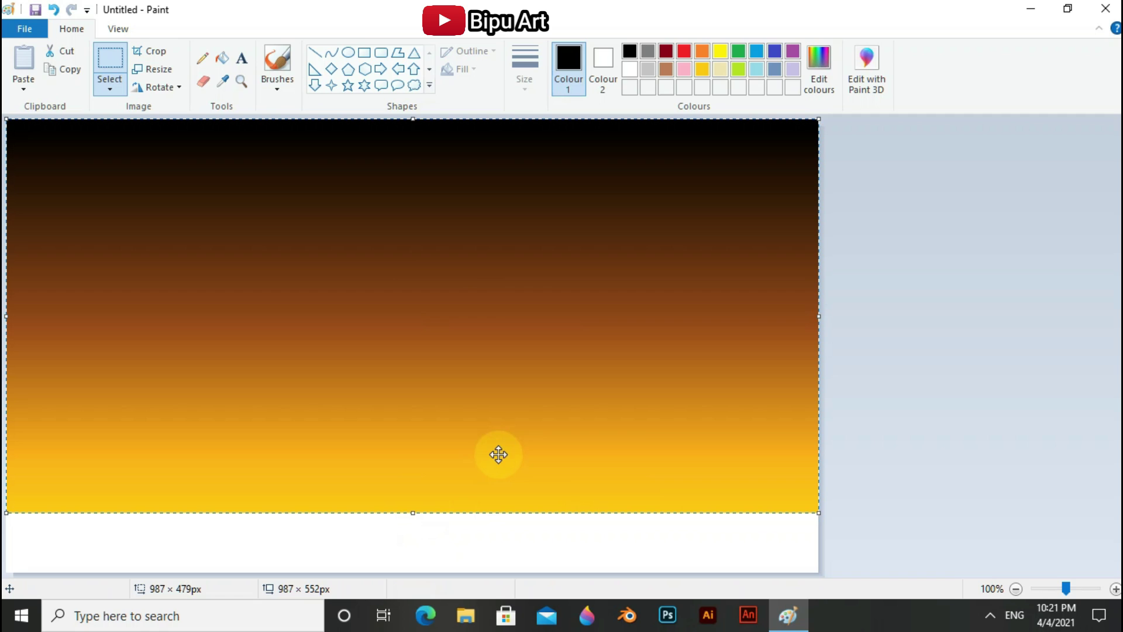
pyautogui.click(879, 486)
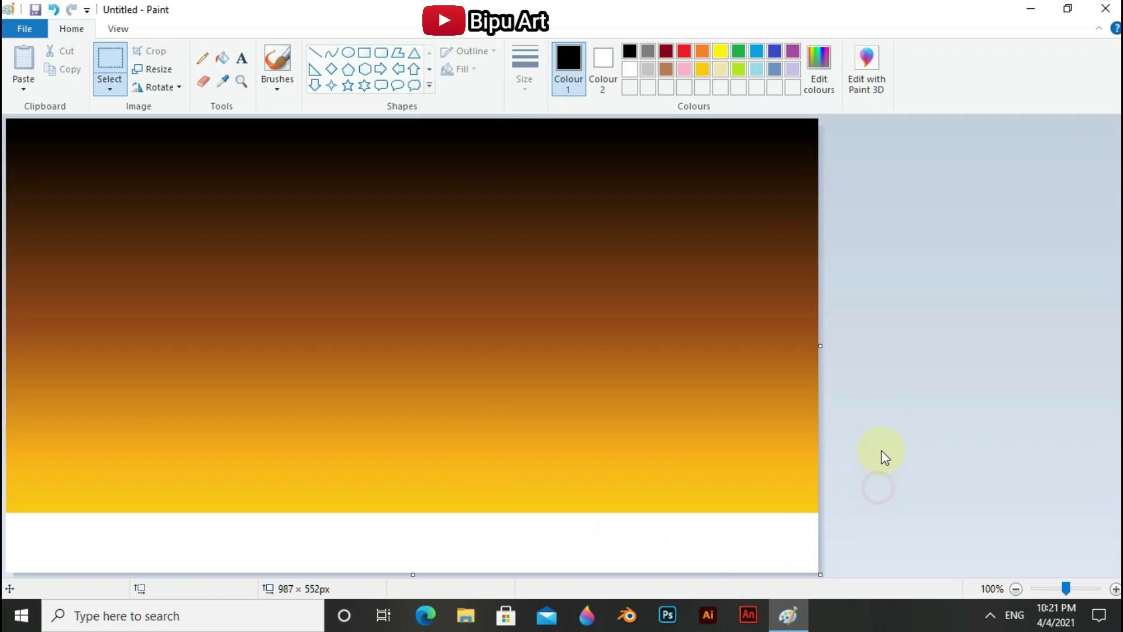
pyautogui.click(224, 60)
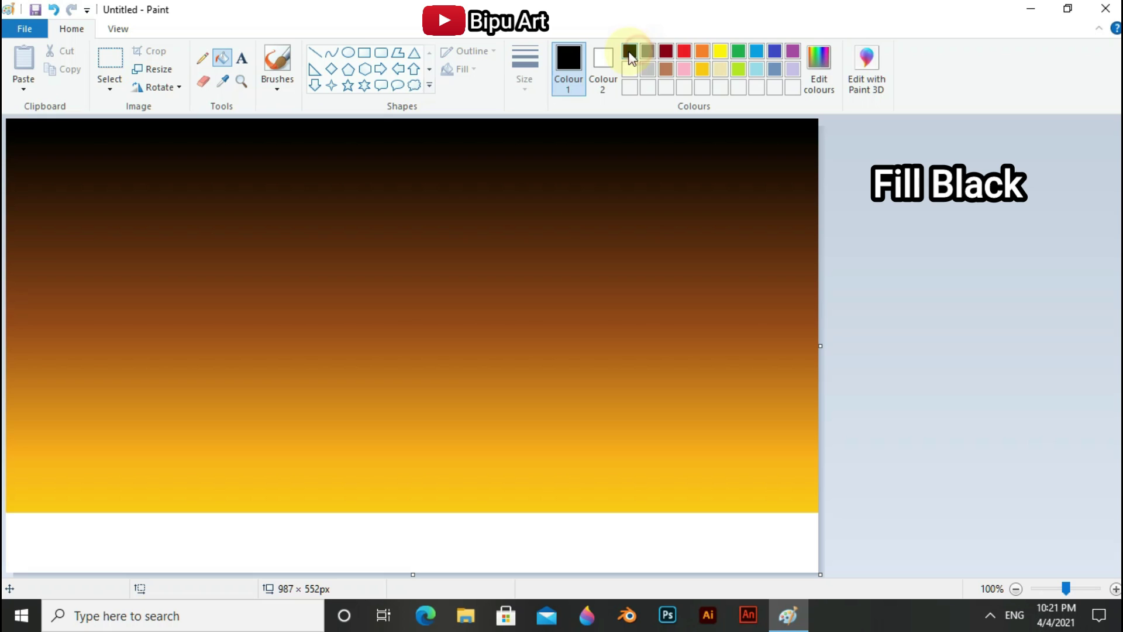
pyautogui.click(540, 529)
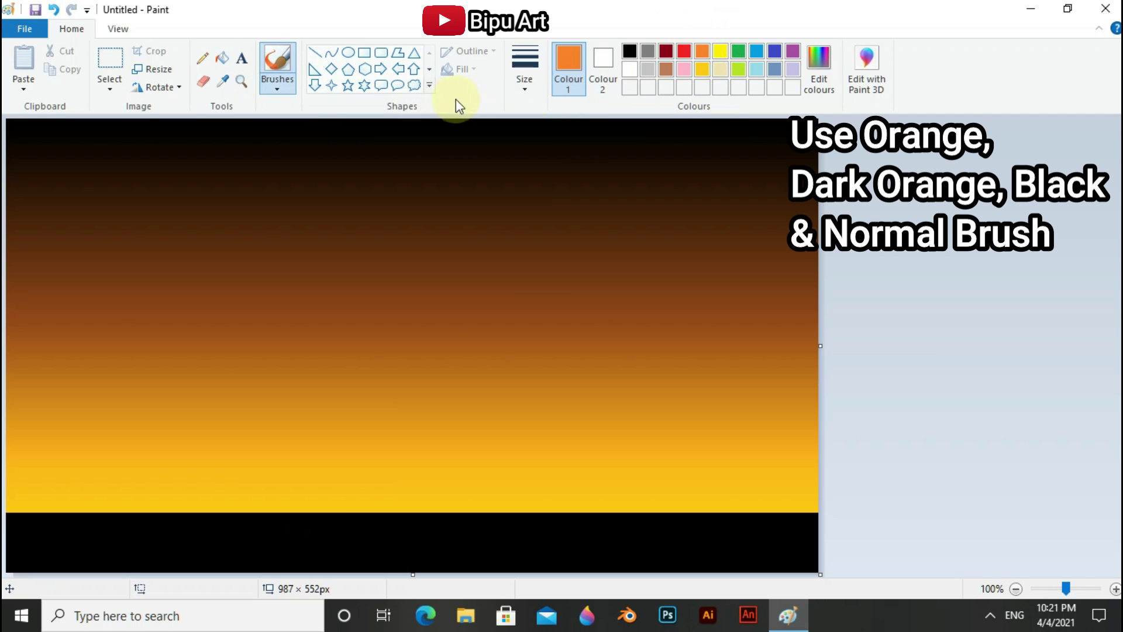
# Step: Paint a wavy orange dune ridge along the horizon above the black strip with an enlarged normal brush
pyautogui.click(539, 74)
pyautogui.click(544, 219)
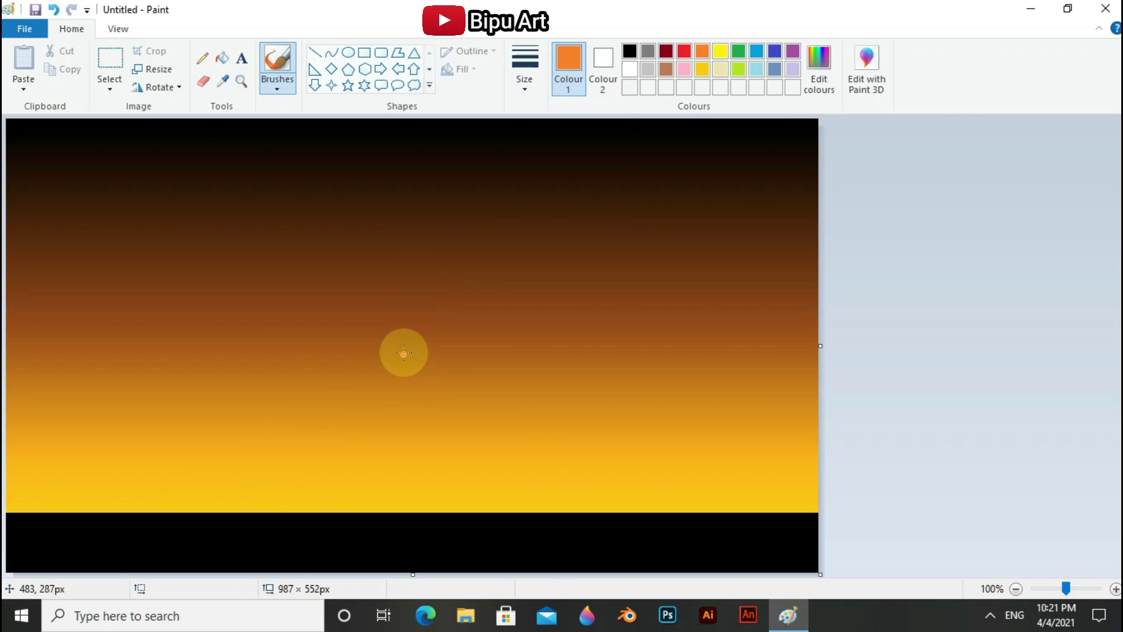
pyautogui.click(394, 259)
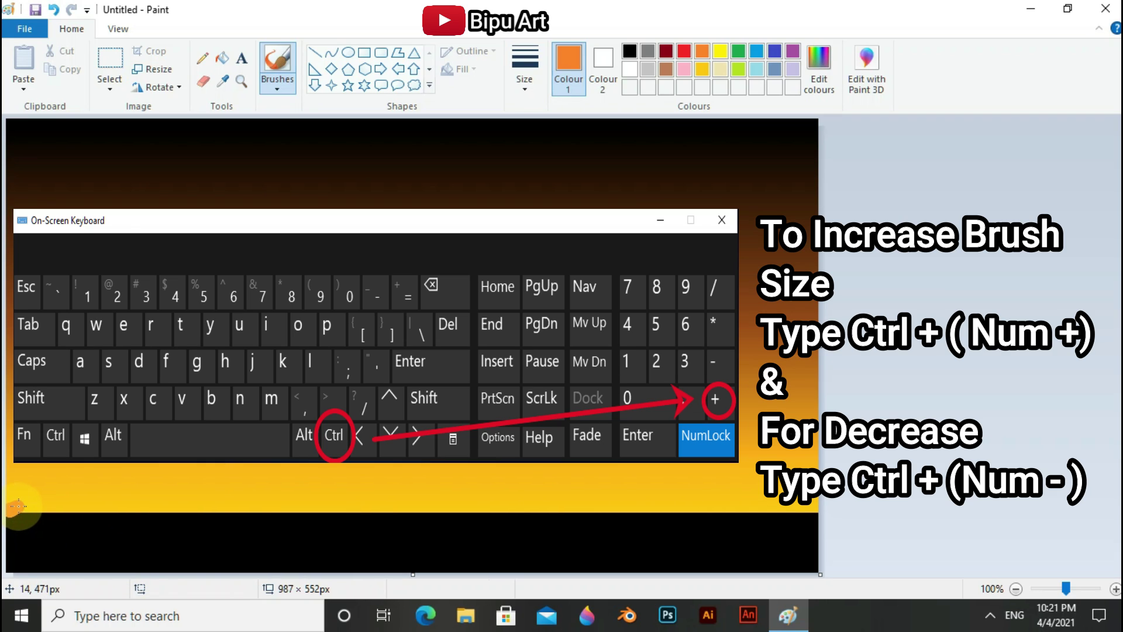
pyautogui.moveTo(28, 506)
pyautogui.mouseDown()
pyautogui.moveTo(87, 513)
pyautogui.moveTo(10, 513)
pyautogui.moveTo(840, 507)
pyautogui.moveTo(498, 517)
pyautogui.moveTo(452, 507)
pyautogui.moveTo(285, 524)
pyautogui.moveTo(255, 514)
pyautogui.moveTo(196, 533)
pyautogui.moveTo(106, 517)
pyautogui.moveTo(17, 529)
pyautogui.mouseUp()
# Step: Define a darker orange custom colour and paint a second dune layer with it below the orange ridge
pyautogui.click(819, 70)
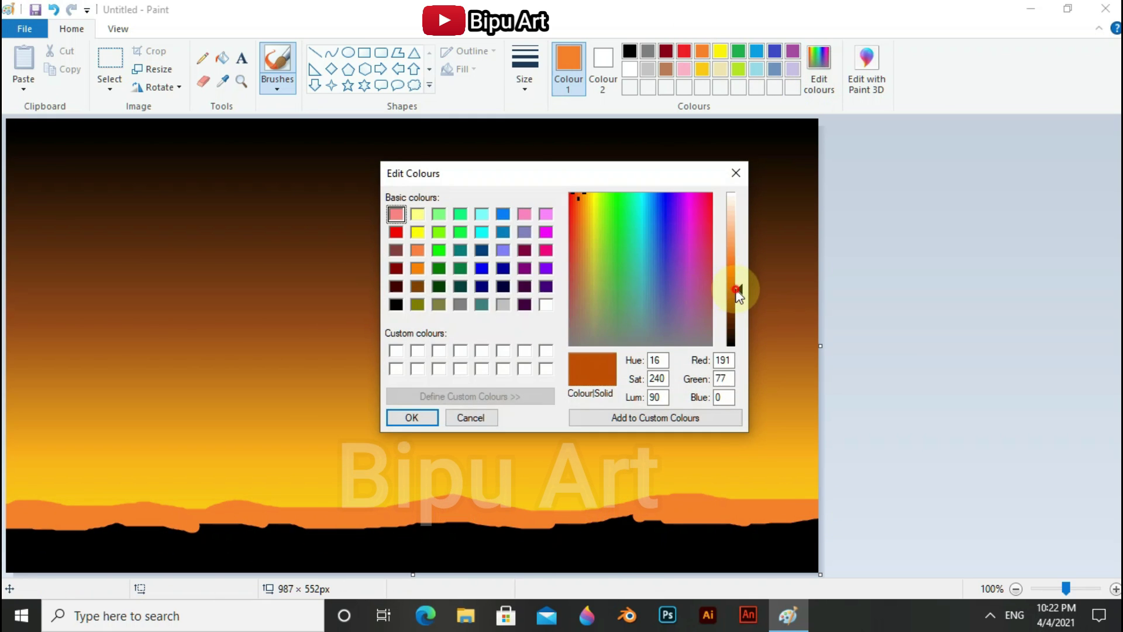
pyautogui.click(731, 300)
pyautogui.click(429, 417)
pyautogui.moveTo(12, 527)
pyautogui.mouseDown()
pyautogui.moveTo(79, 523)
pyautogui.moveTo(102, 533)
pyautogui.moveTo(5, 533)
pyautogui.moveTo(126, 537)
pyautogui.moveTo(116, 531)
pyautogui.moveTo(805, 522)
pyautogui.moveTo(3, 553)
pyautogui.mouseUp()
# Step: Shape the wavy upper edge of the black foreground dunes below the dark orange layer, using black and dark orange
pyautogui.click(629, 51)
pyautogui.moveTo(175, 543)
pyautogui.mouseDown()
pyautogui.moveTo(50, 547)
pyautogui.moveTo(765, 532)
pyautogui.moveTo(244, 543)
pyautogui.mouseUp()
pyautogui.click(630, 87)
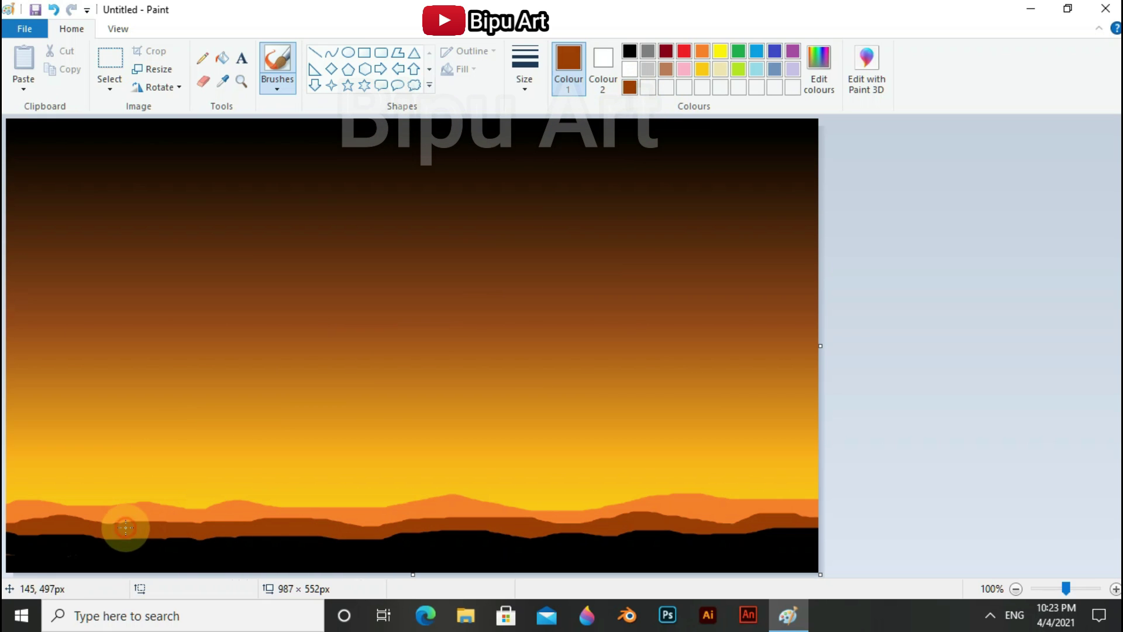
pyautogui.click(630, 51)
pyautogui.moveTo(31, 543)
pyautogui.mouseDown()
pyautogui.moveTo(457, 533)
pyautogui.moveTo(580, 545)
pyautogui.moveTo(831, 524)
pyautogui.mouseUp()
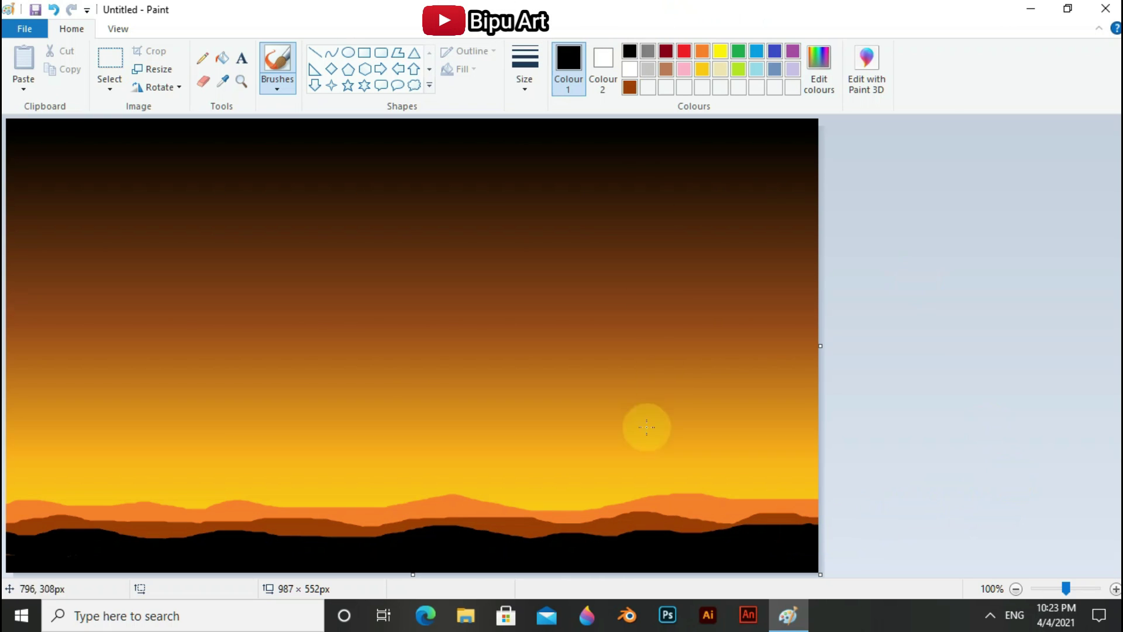
# Step: Open a second, blank Paint window
pyautogui.click(793, 618)
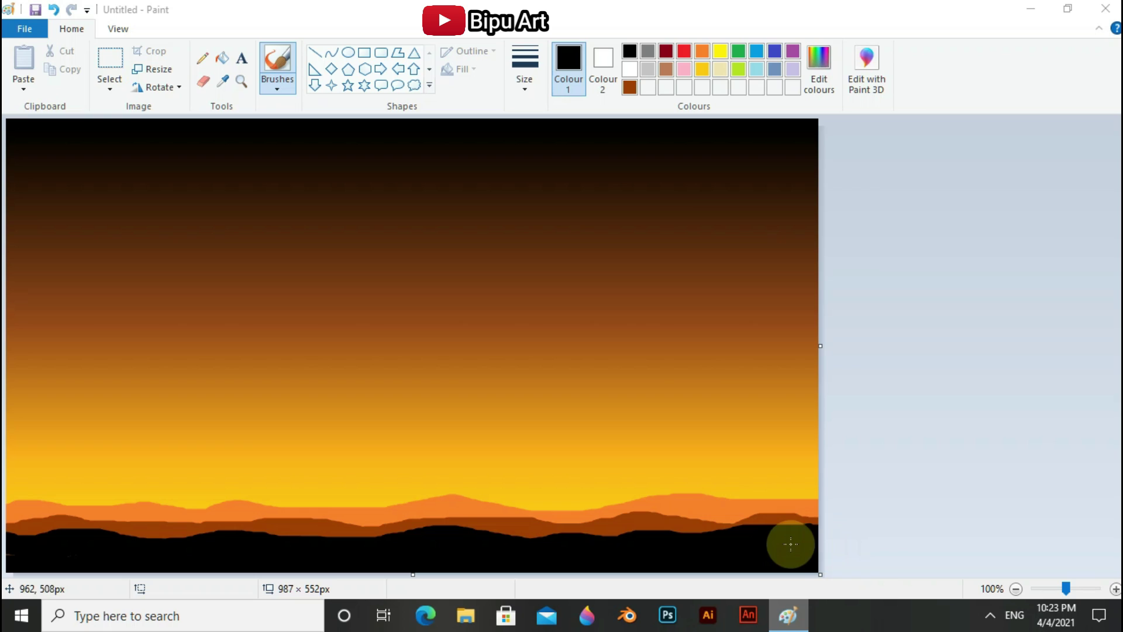
pyautogui.rightClick(788, 615)
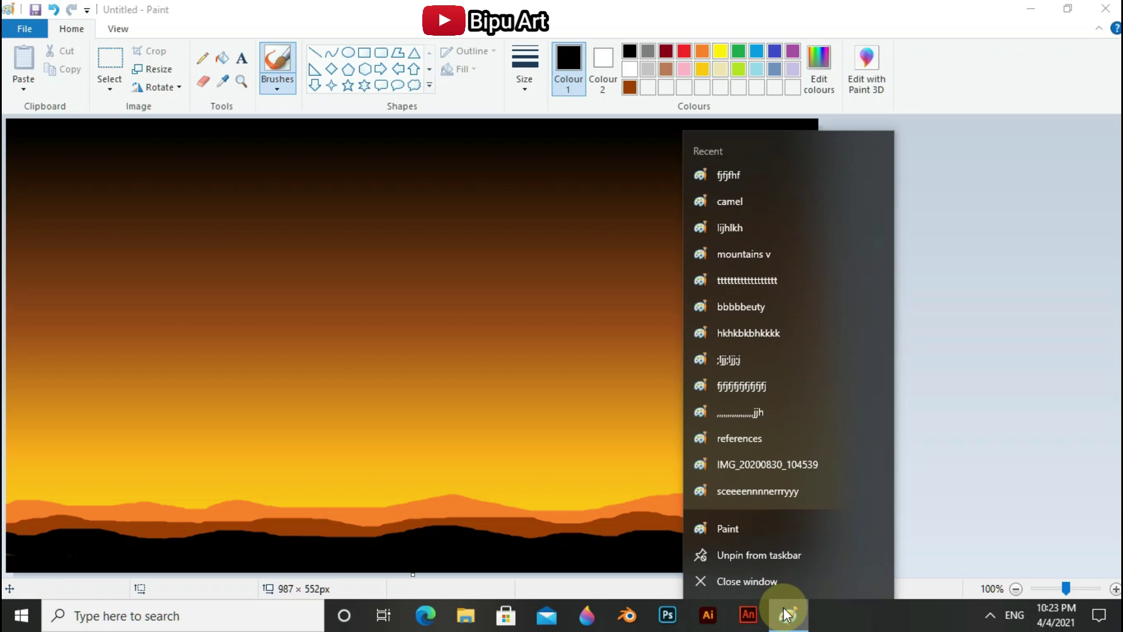
pyautogui.click(728, 528)
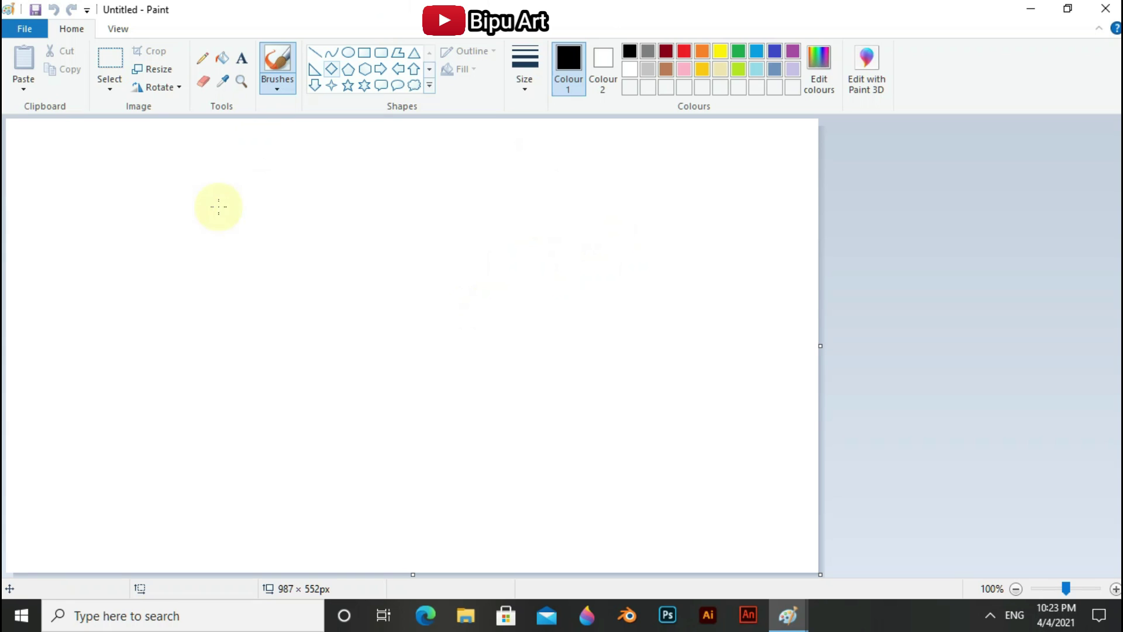
# Step: Sketch the outline of a camel's head, neck and humped back in black with the pencil at the thickest line size
pyautogui.click(561, 61)
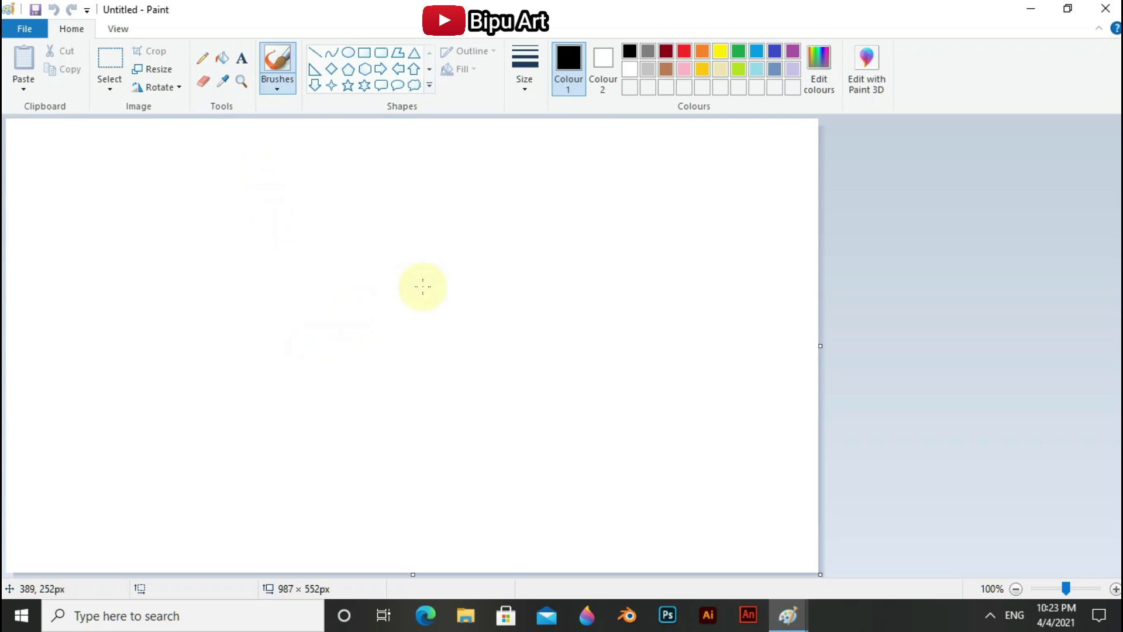
pyautogui.click(524, 79)
pyautogui.click(202, 58)
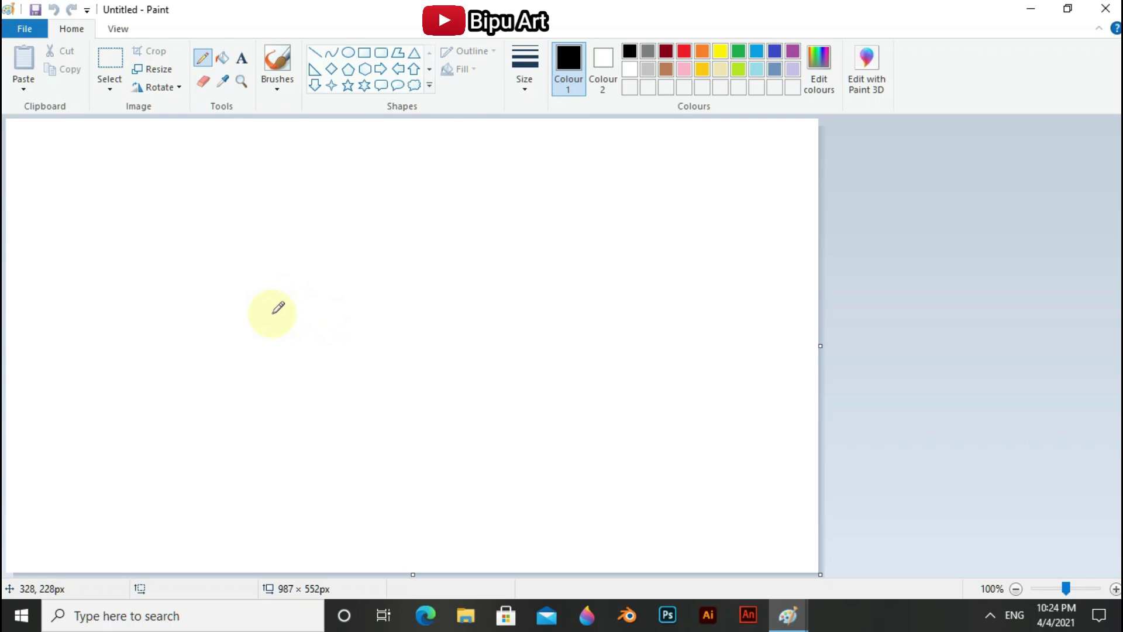
pyautogui.moveTo(275, 285)
pyautogui.mouseDown()
pyautogui.moveTo(267, 314)
pyautogui.moveTo(300, 312)
pyautogui.moveTo(287, 283)
pyautogui.moveTo(329, 266)
pyautogui.moveTo(271, 289)
pyautogui.moveTo(271, 309)
pyautogui.moveTo(312, 309)
pyautogui.moveTo(289, 289)
pyautogui.moveTo(264, 290)
pyautogui.moveTo(289, 285)
pyautogui.moveTo(261, 299)
pyautogui.moveTo(277, 306)
pyautogui.moveTo(260, 274)
pyautogui.moveTo(292, 303)
pyautogui.moveTo(281, 285)
pyautogui.moveTo(302, 276)
pyautogui.moveTo(284, 278)
pyautogui.moveTo(325, 274)
pyautogui.moveTo(308, 313)
pyautogui.moveTo(332, 350)
pyautogui.moveTo(328, 279)
pyautogui.moveTo(357, 328)
pyautogui.moveTo(319, 331)
pyautogui.moveTo(348, 384)
pyautogui.moveTo(365, 340)
pyautogui.moveTo(355, 339)
pyautogui.moveTo(377, 353)
pyautogui.moveTo(407, 349)
pyautogui.moveTo(479, 299)
pyautogui.moveTo(518, 293)
pyautogui.moveTo(591, 334)
pyautogui.mouseUp()
pyautogui.click(524, 70)
pyautogui.click(519, 201)
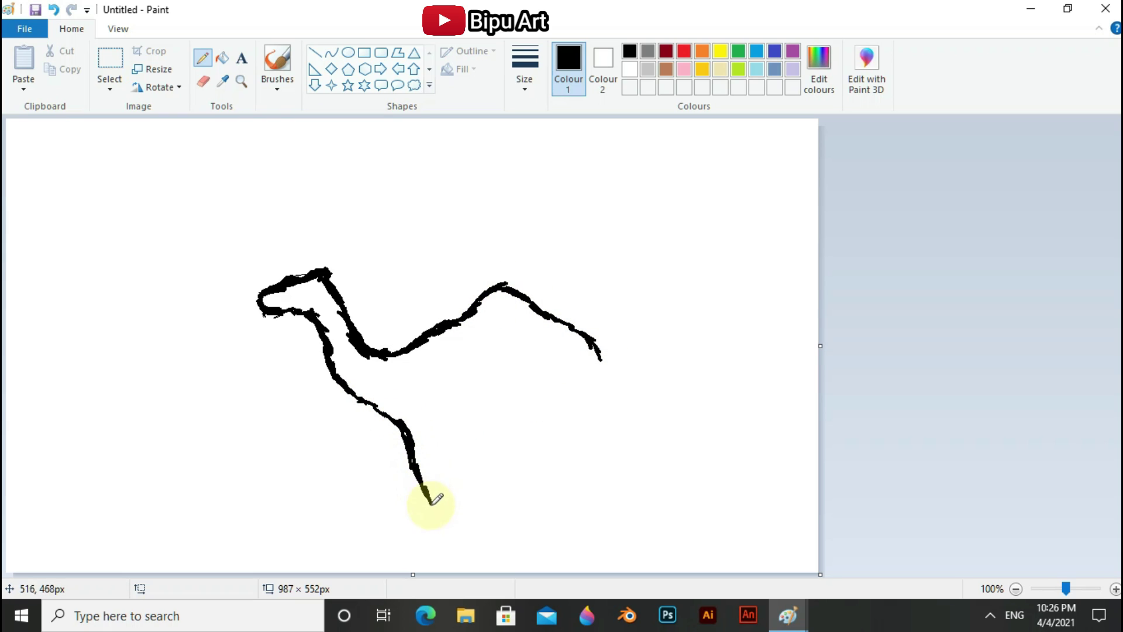
# Step: Draw the camel's two front legs and its belly line back towards the hindquarters
pyautogui.moveTo(430, 503); pyautogui.dragTo(445, 517)
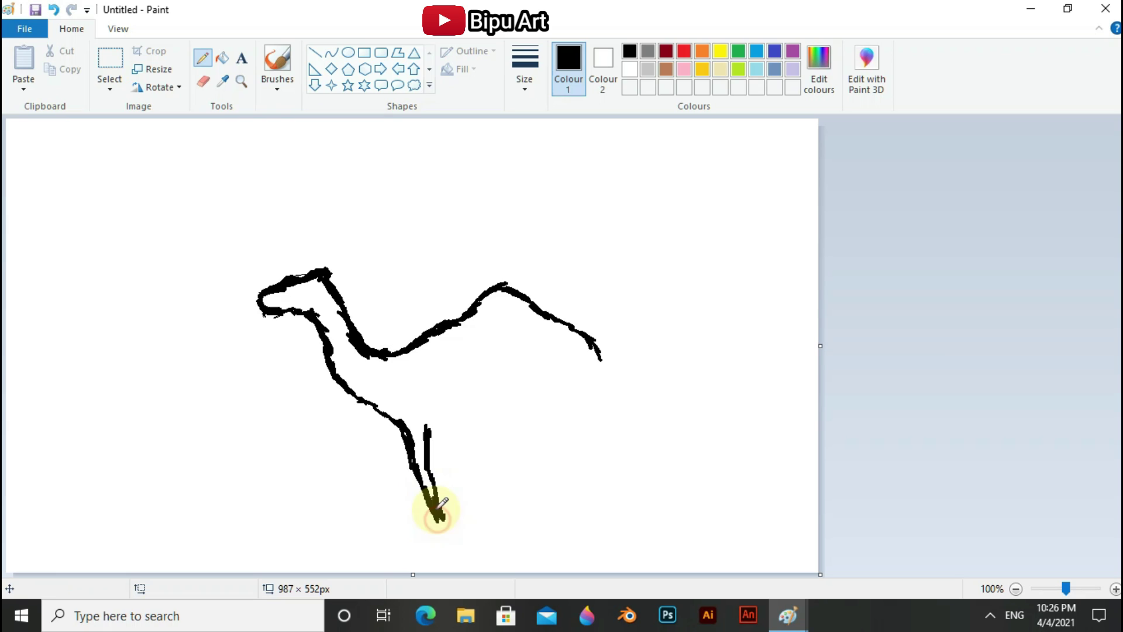
pyautogui.moveTo(413, 460); pyautogui.dragTo(392, 435)
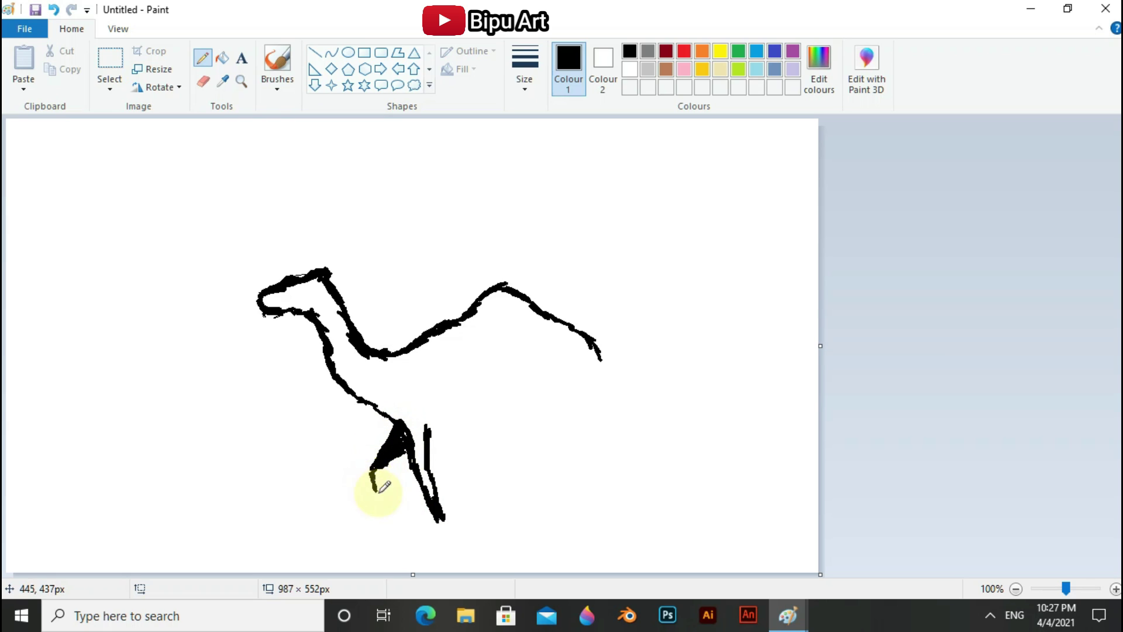
pyautogui.moveTo(375, 408); pyautogui.dragTo(435, 437)
pyautogui.moveTo(507, 425); pyautogui.dragTo(546, 401)
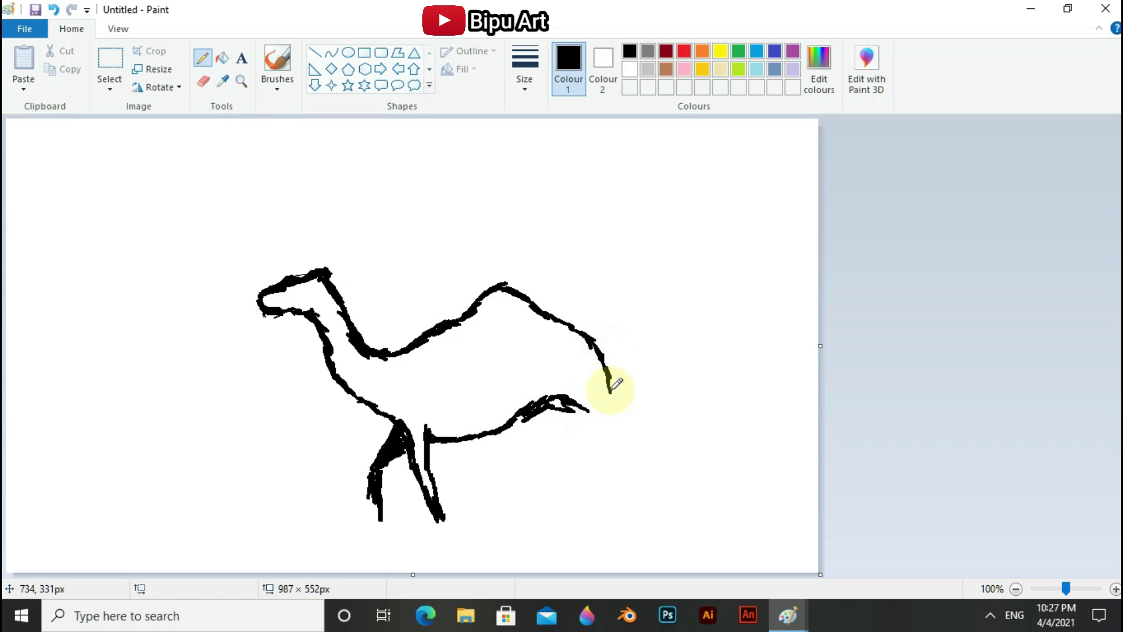
# Step: Draw the camel's rump, hind legs and tail to complete the outline
pyautogui.moveTo(610, 391); pyautogui.dragTo(608, 401)
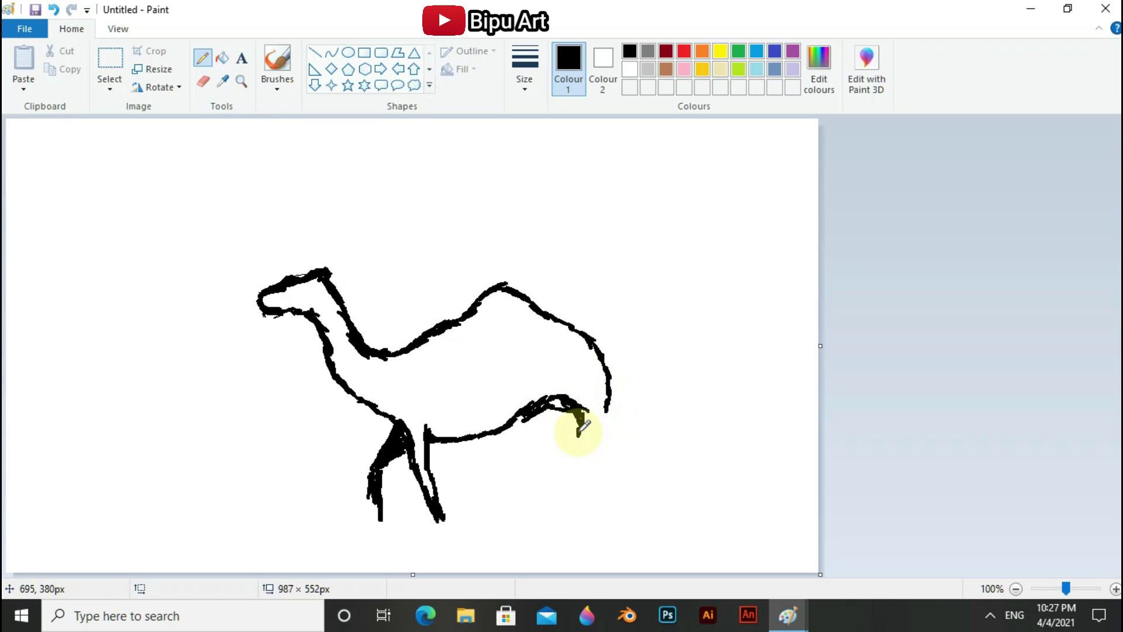
pyautogui.moveTo(578, 436); pyautogui.dragTo(596, 464)
pyautogui.moveTo(587, 421); pyautogui.dragTo(602, 488)
pyautogui.moveTo(608, 393); pyautogui.dragTo(605, 417)
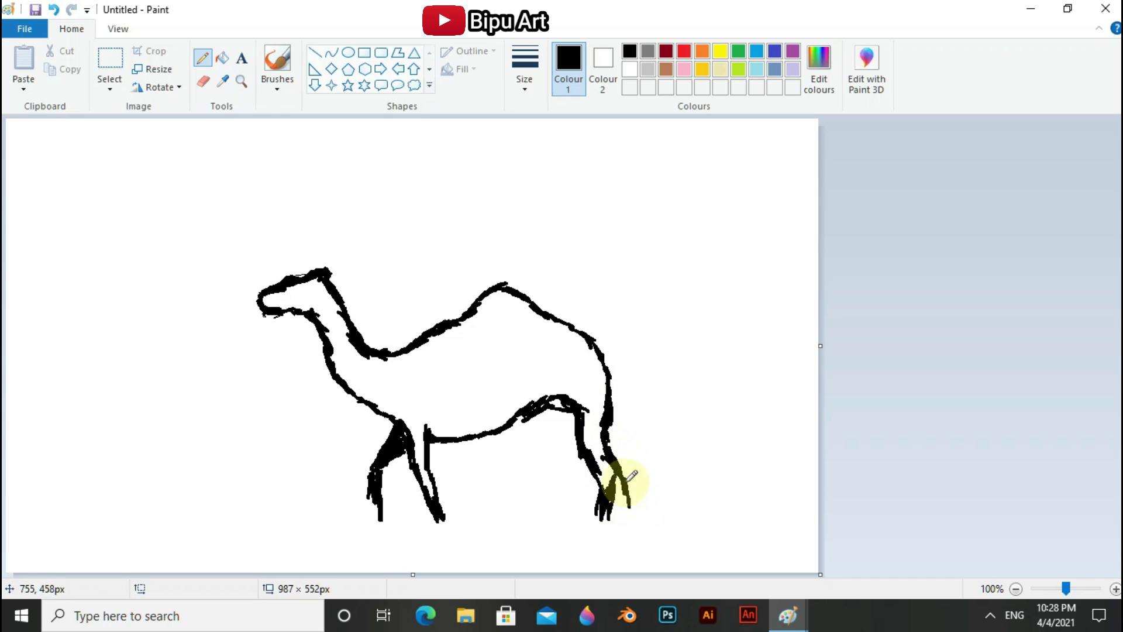
pyautogui.moveTo(612, 380); pyautogui.dragTo(628, 442)
# Step: Fill the camel outline with black and brush over the gaps along the rear belly edge
pyautogui.click(223, 58)
pyautogui.click(588, 395)
pyautogui.click(277, 60)
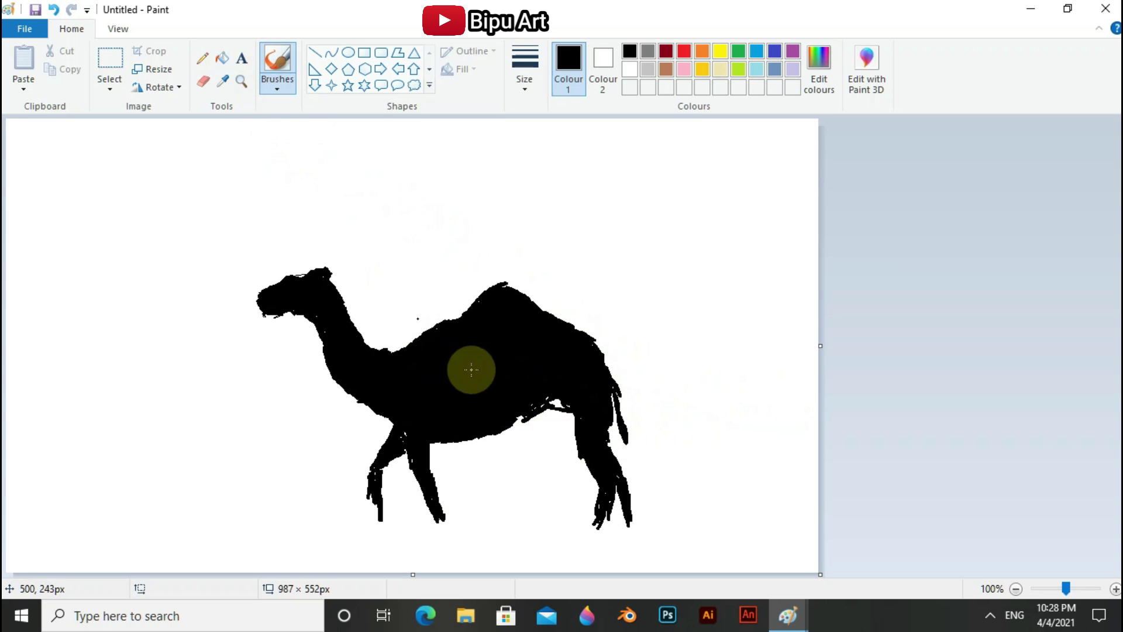
pyautogui.moveTo(548, 400); pyautogui.dragTo(564, 403)
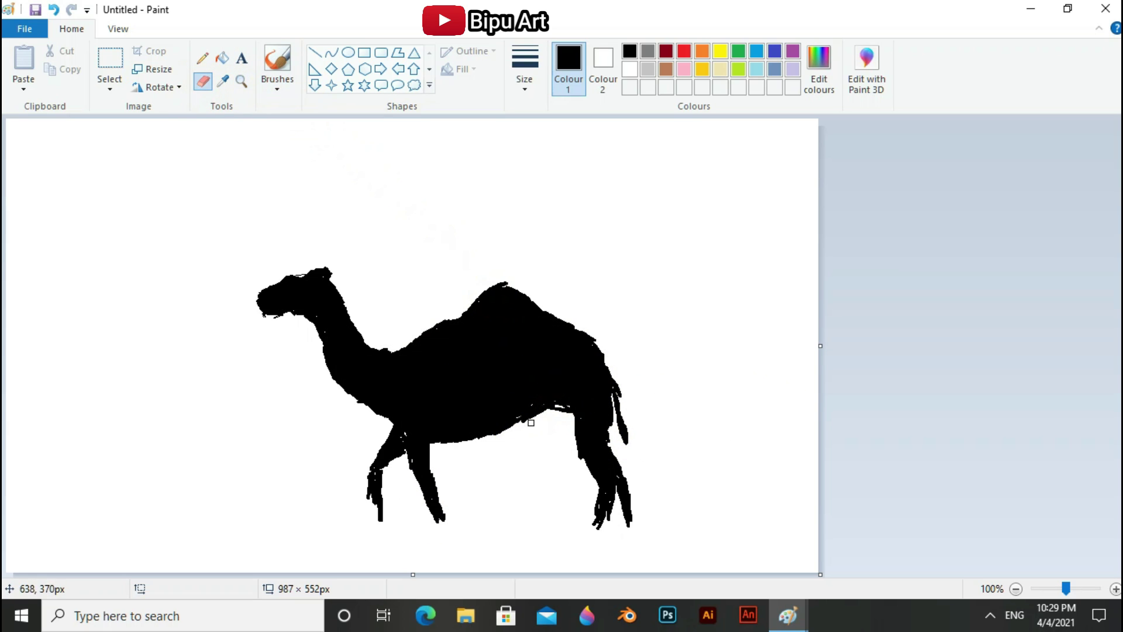
# Step: Touch up the camel silhouette with the black brush, closing white gaps on the hind thigh, chest, legs and head
pyautogui.click(277, 64)
pyautogui.click(576, 411)
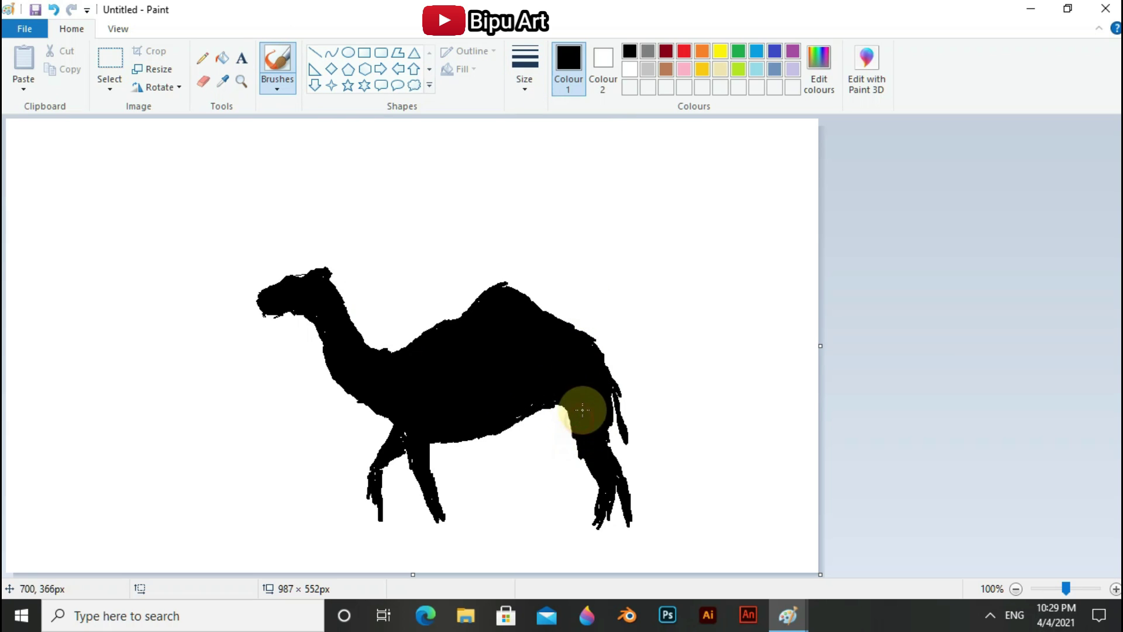
pyautogui.click(284, 297)
pyautogui.click(416, 432)
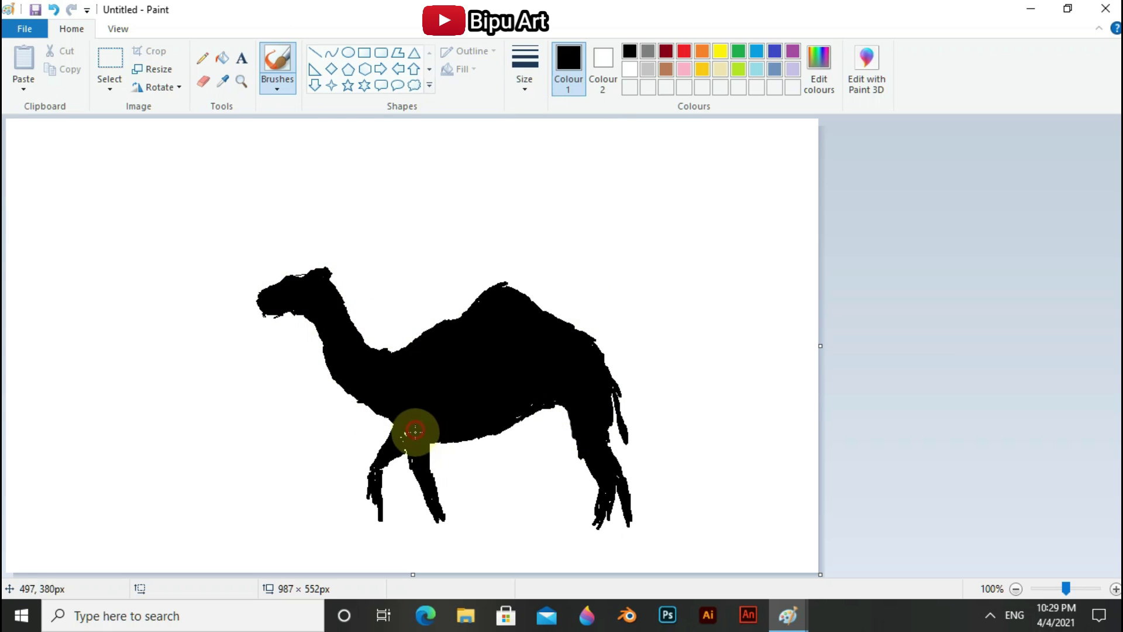
pyautogui.click(519, 78)
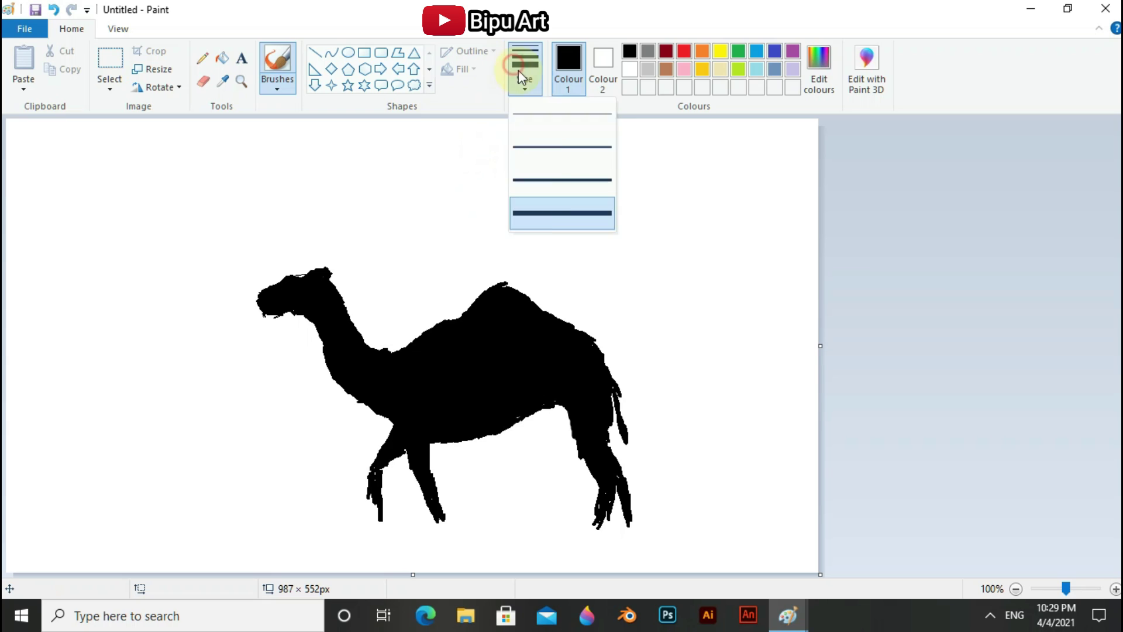
pyautogui.click(389, 459)
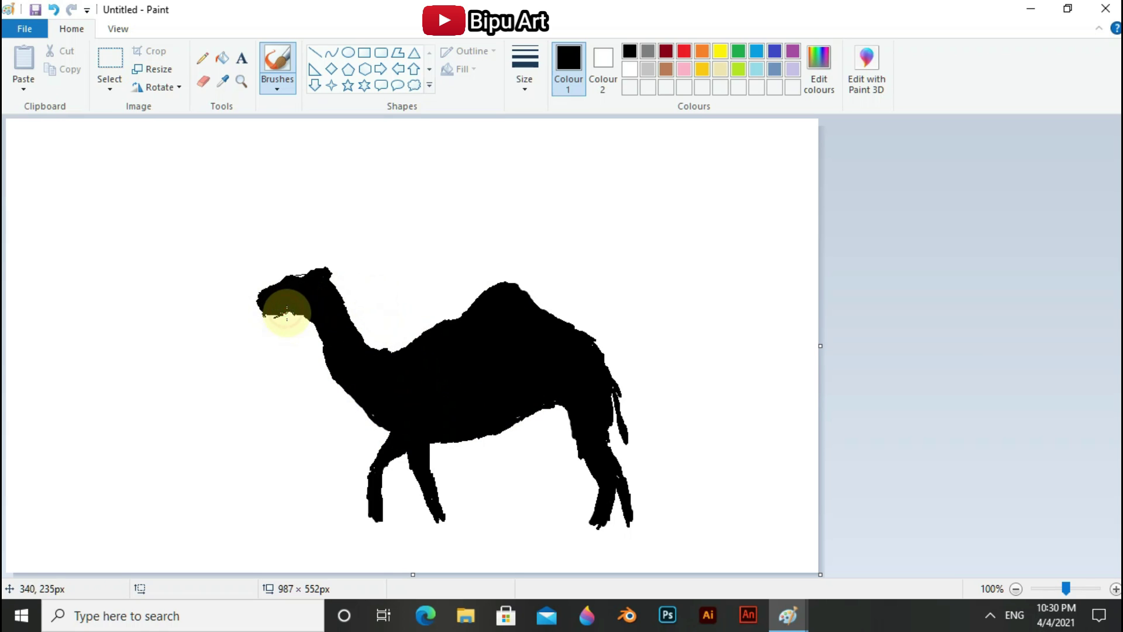
pyautogui.moveTo(287, 313); pyautogui.dragTo(309, 280)
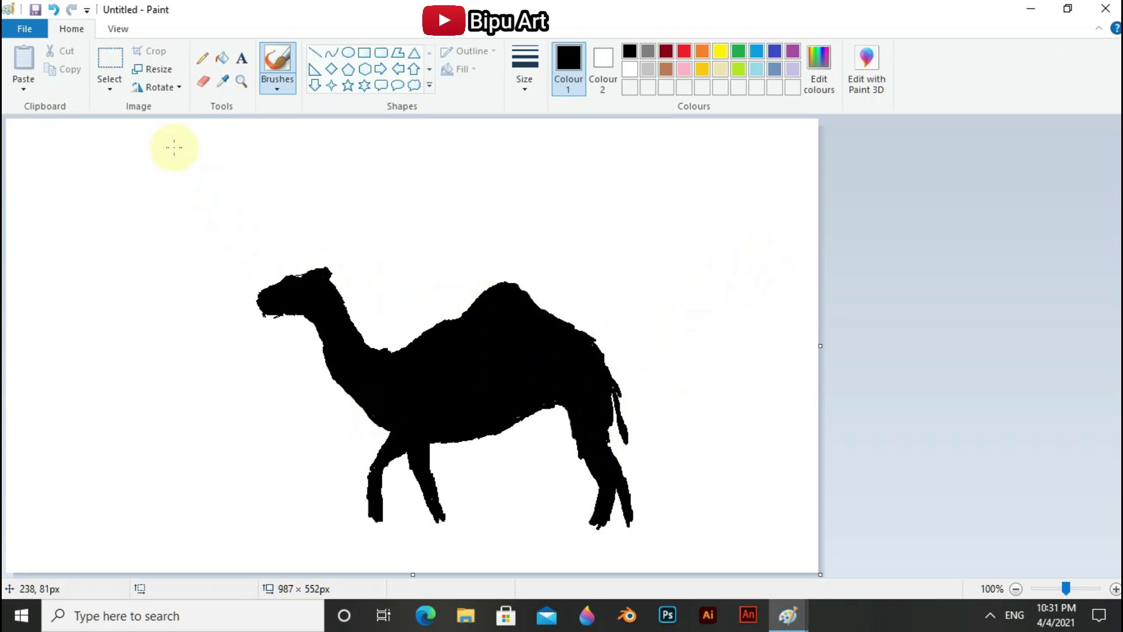
# Step: Turn on transparent selection, select the whole camel with a rectangle and copy it
pyautogui.click(108, 87)
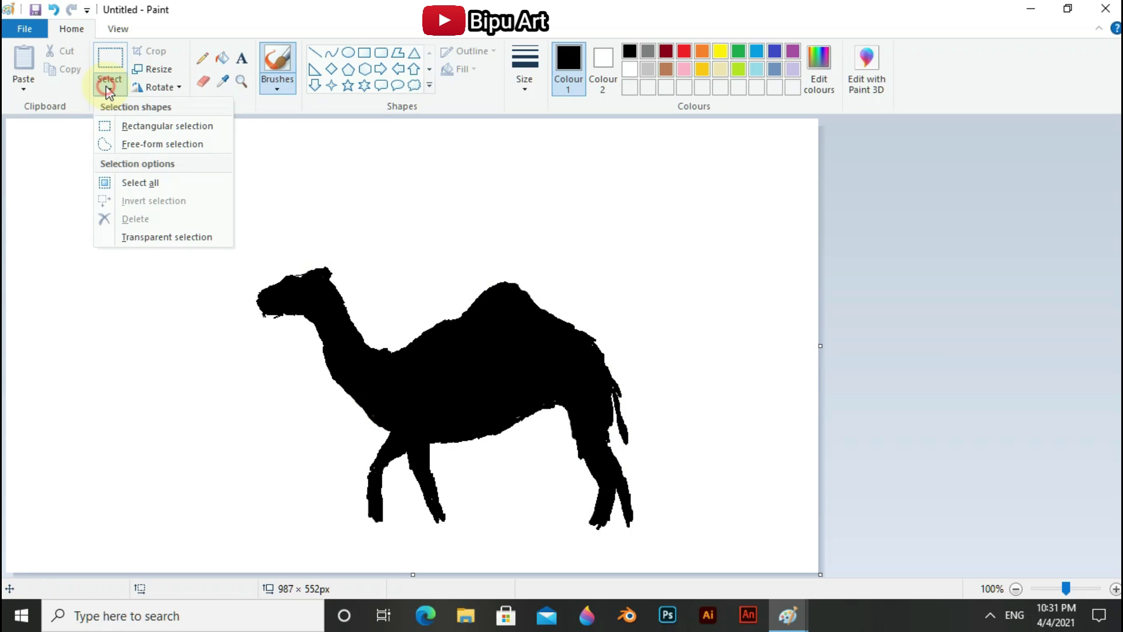
pyautogui.click(155, 238)
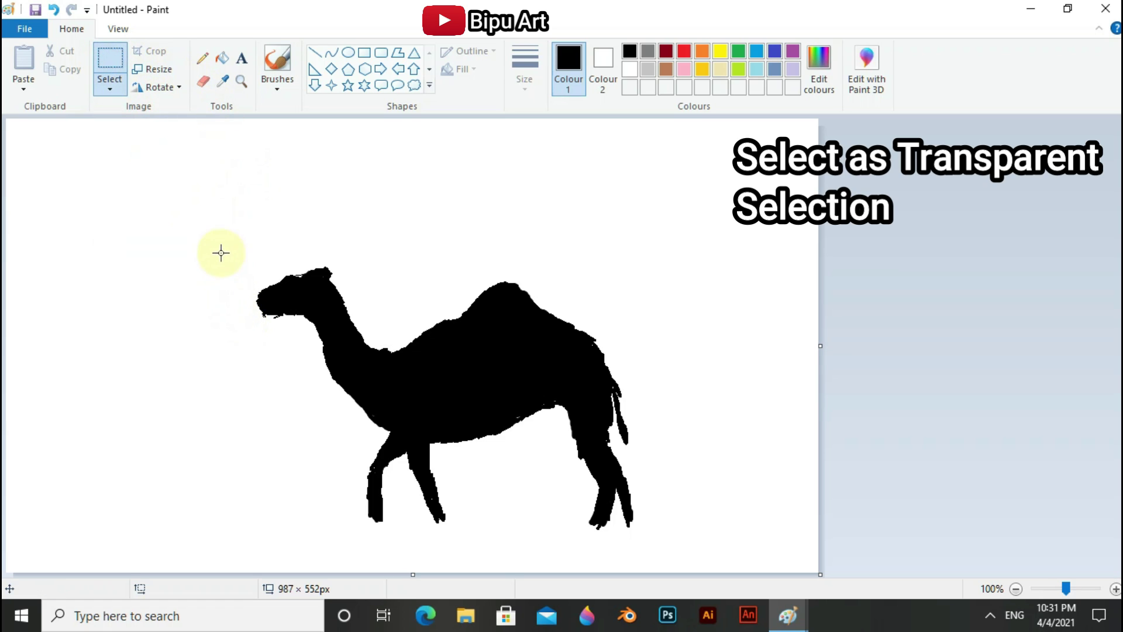
pyautogui.moveTo(332, 377); pyautogui.dragTo(688, 550)
pyautogui.rightClick(488, 354)
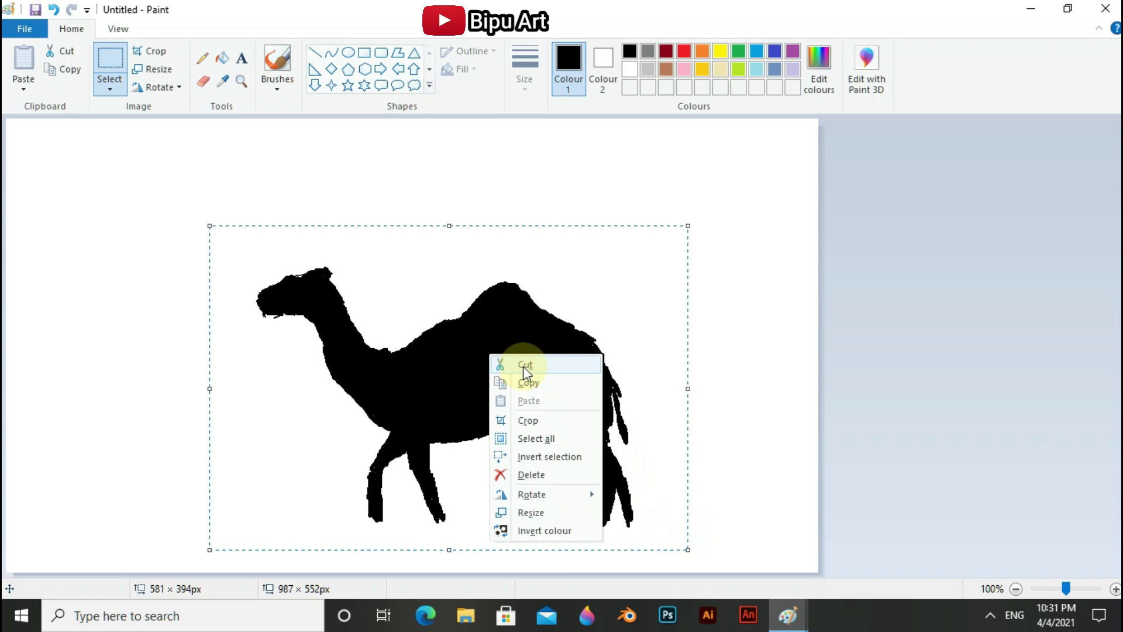
pyautogui.click(529, 383)
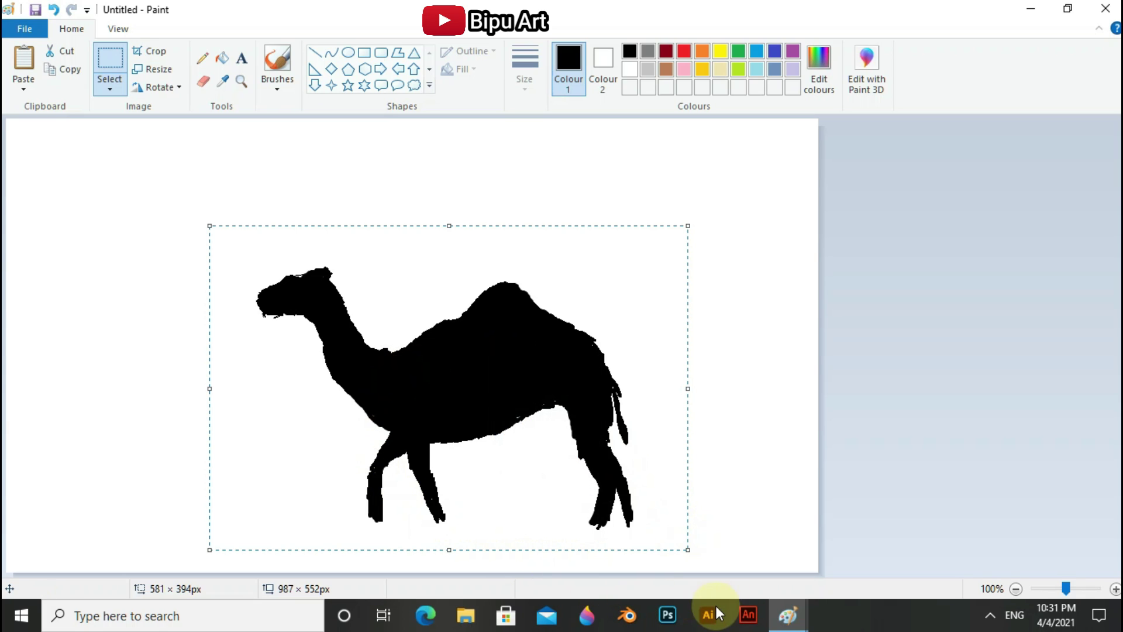
# Step: Switch to the sunset painting's window, turn on transparent selection and paste the copied camel
pyautogui.click(789, 619)
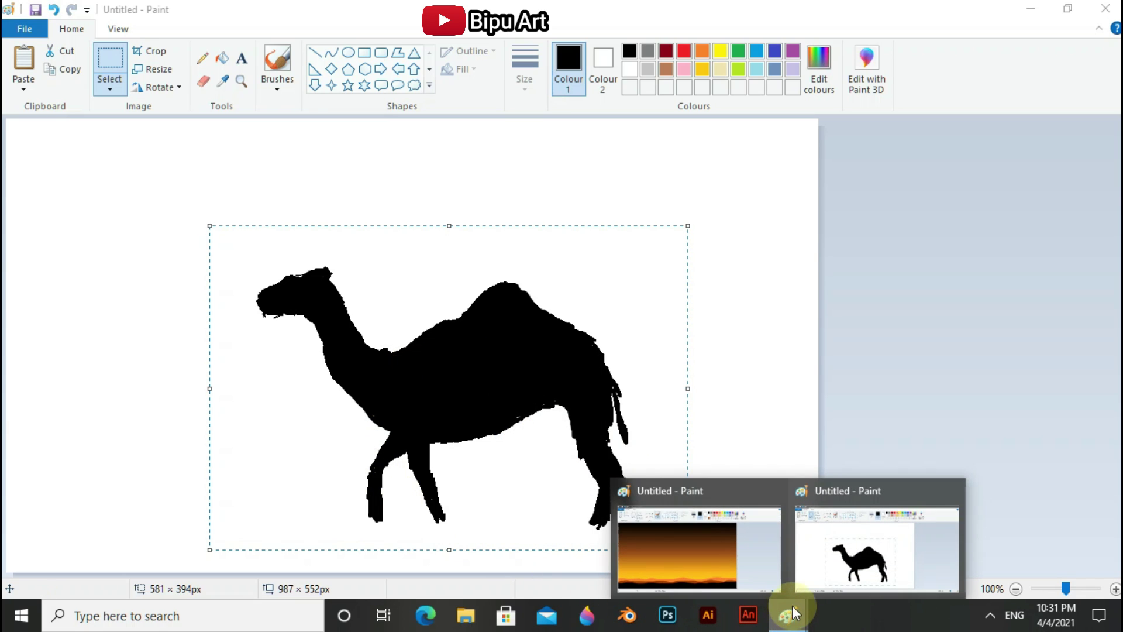
pyautogui.click(710, 559)
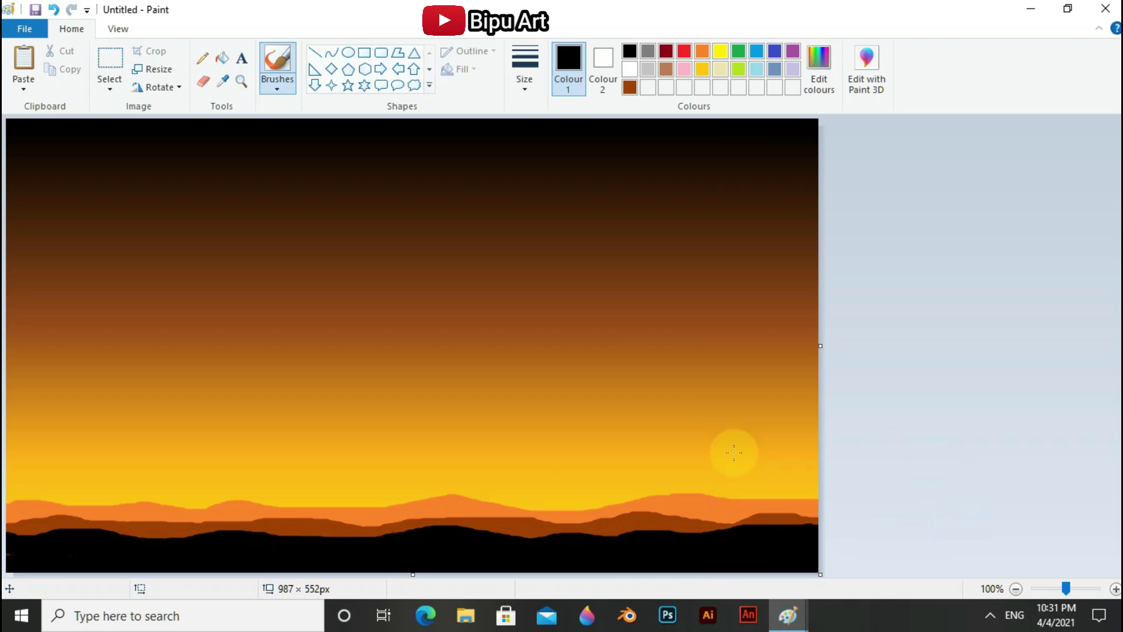
pyautogui.click(110, 86)
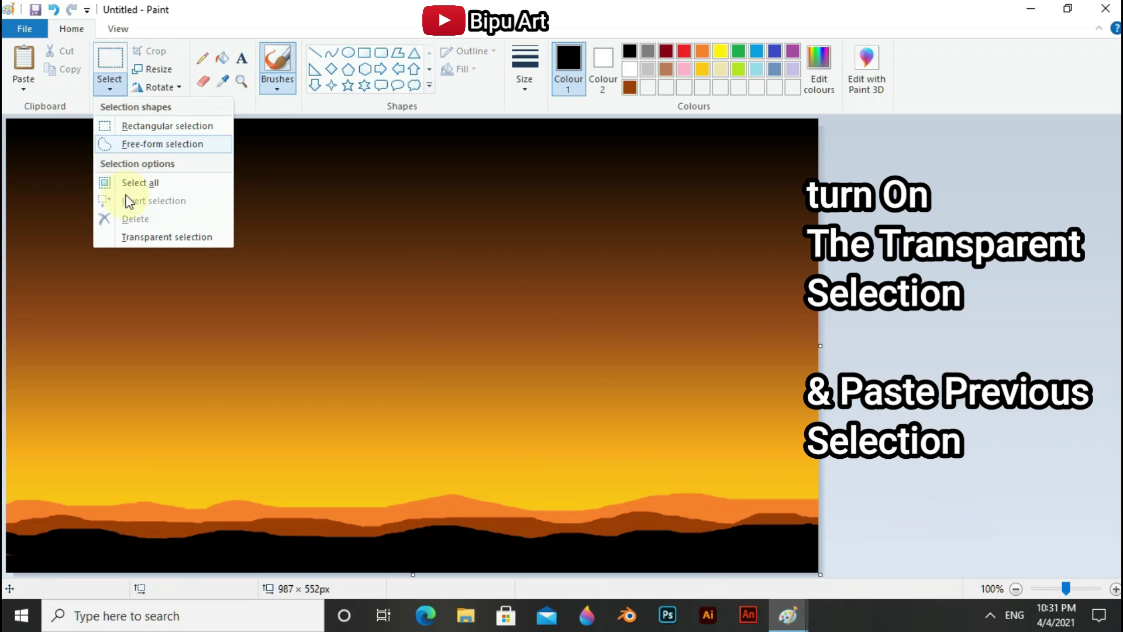
pyautogui.click(134, 240)
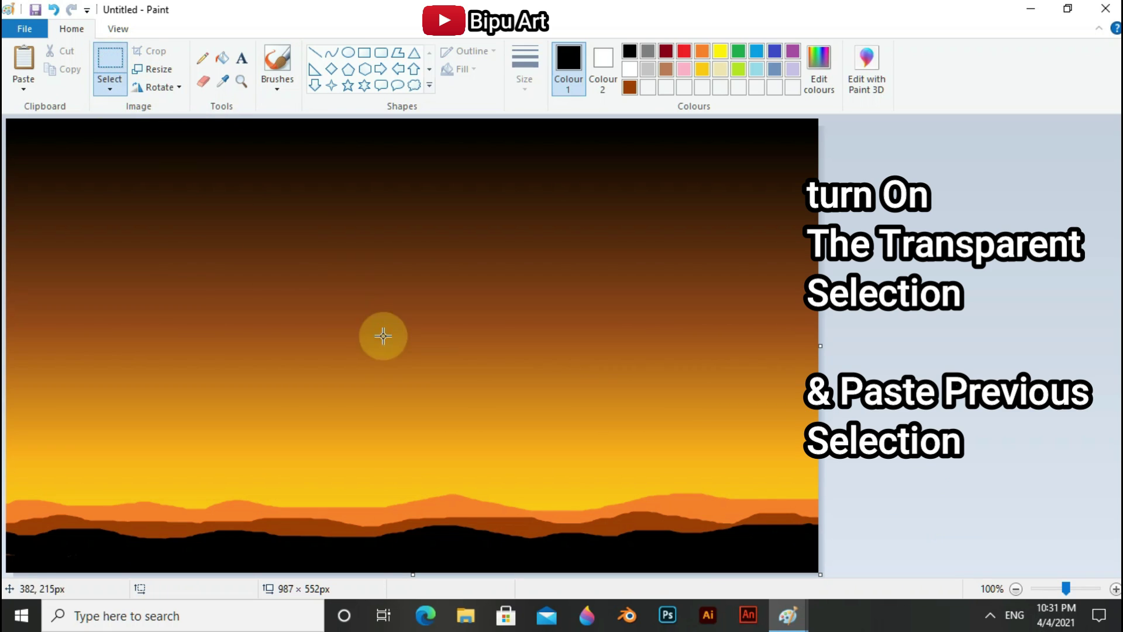
pyautogui.rightClick(313, 268)
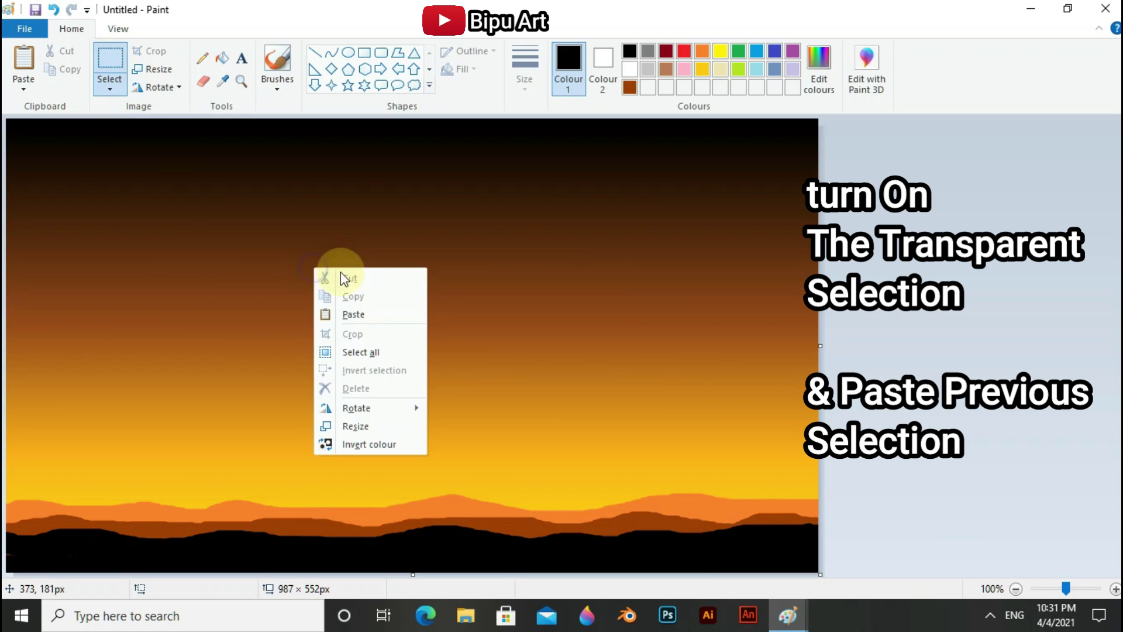
pyautogui.click(359, 316)
# Step: Scale the pasted camel down and stand it on the black dunes in the right half of the scene
pyautogui.moveTo(278, 276); pyautogui.dragTo(364, 318)
pyautogui.moveTo(594, 506); pyautogui.dragTo(506, 452)
pyautogui.moveTo(389, 376); pyautogui.dragTo(625, 465)
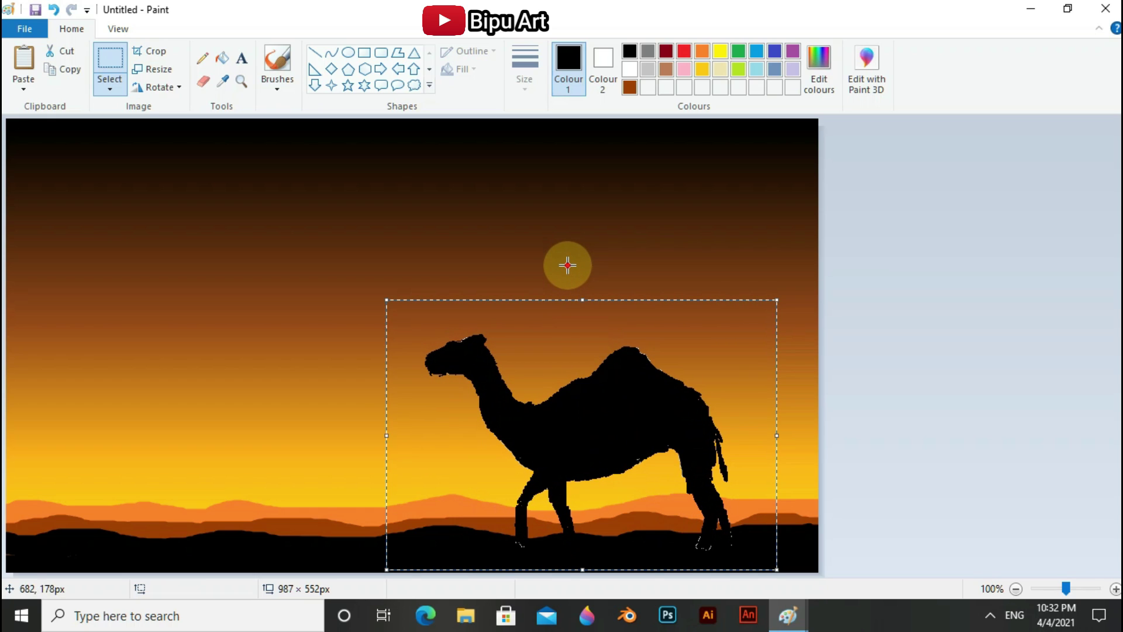
# Step: Paste a second camel, shrink it to about half the first one's size and stand it on the black dunes at the far left
pyautogui.rightClick(292, 342)
pyautogui.click(342, 386)
pyautogui.moveTo(246, 276); pyautogui.dragTo(243, 349)
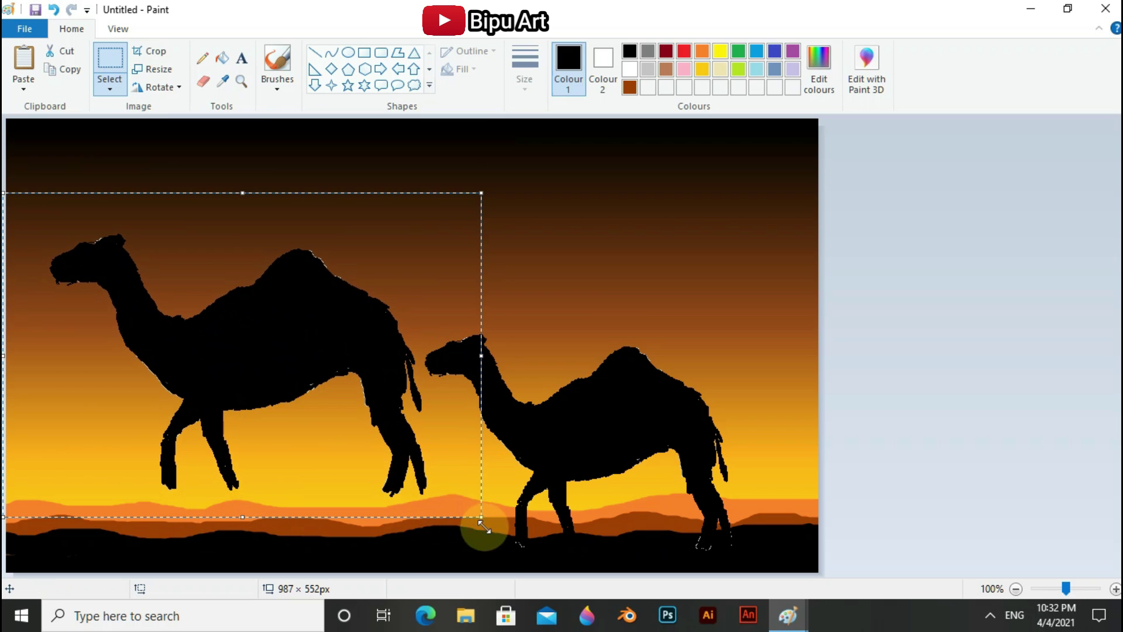
pyautogui.moveTo(482, 521); pyautogui.dragTo(327, 423)
pyautogui.moveTo(210, 330); pyautogui.dragTo(324, 428)
pyautogui.moveTo(449, 523); pyautogui.dragTo(390, 479)
pyautogui.moveTo(258, 374); pyautogui.dragTo(318, 419)
pyautogui.moveTo(452, 522); pyautogui.dragTo(402, 478)
pyautogui.moveTo(306, 423); pyautogui.dragTo(414, 499)
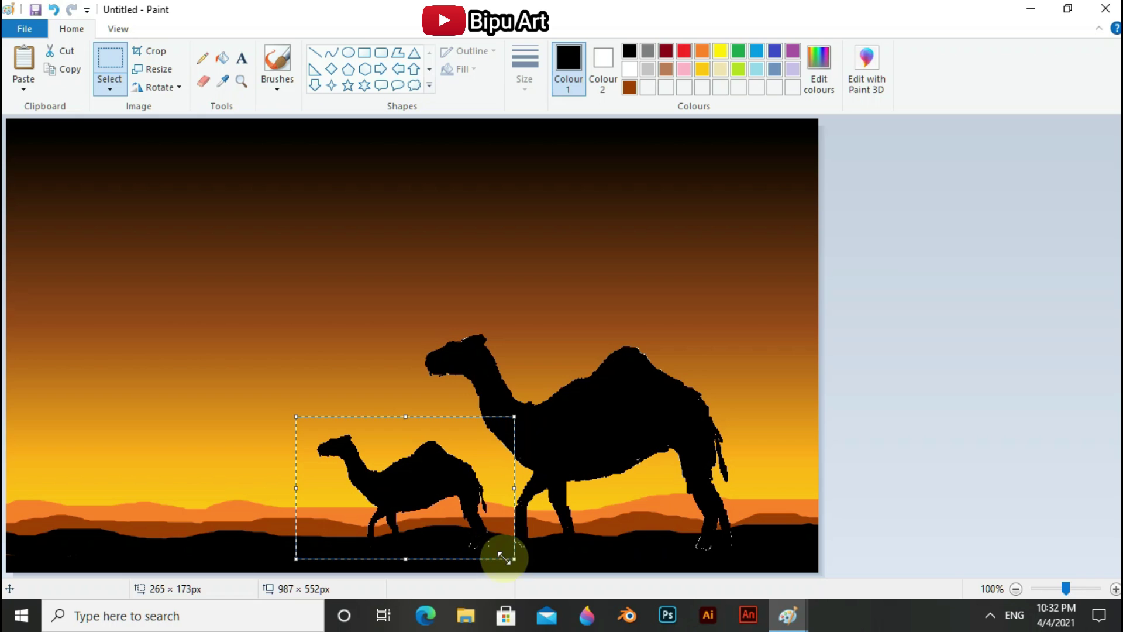
pyautogui.moveTo(513, 559); pyautogui.dragTo(498, 550)
pyautogui.moveTo(418, 496); pyautogui.dragTo(214, 491)
pyautogui.click(491, 532)
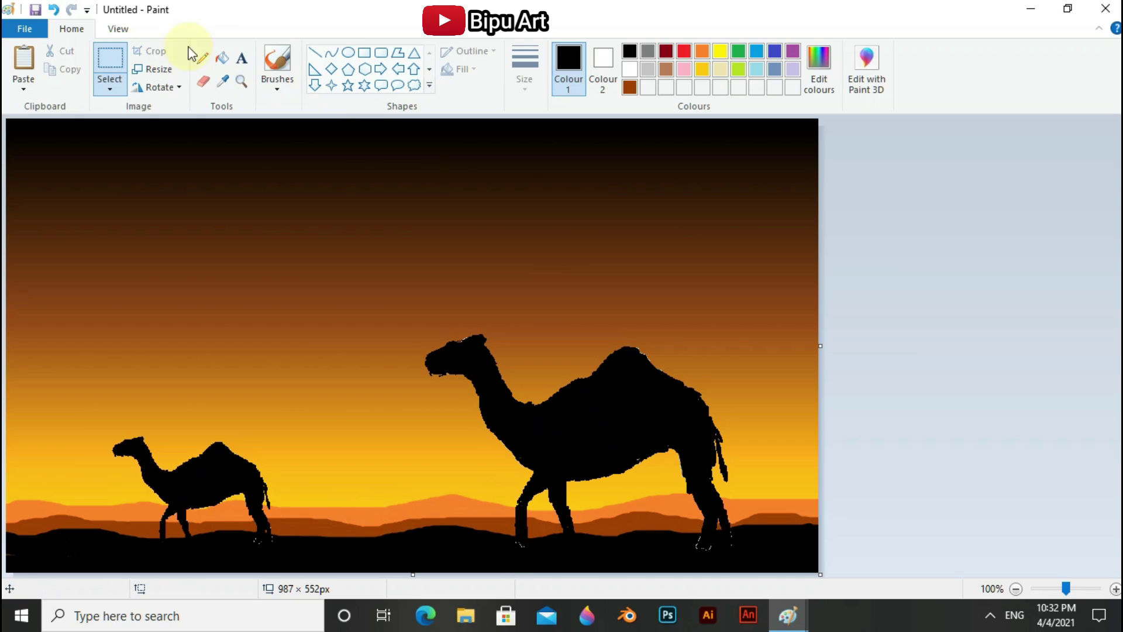
# Step: Paint out the white specks around both camels' hooves with the black brush
pyautogui.click(277, 61)
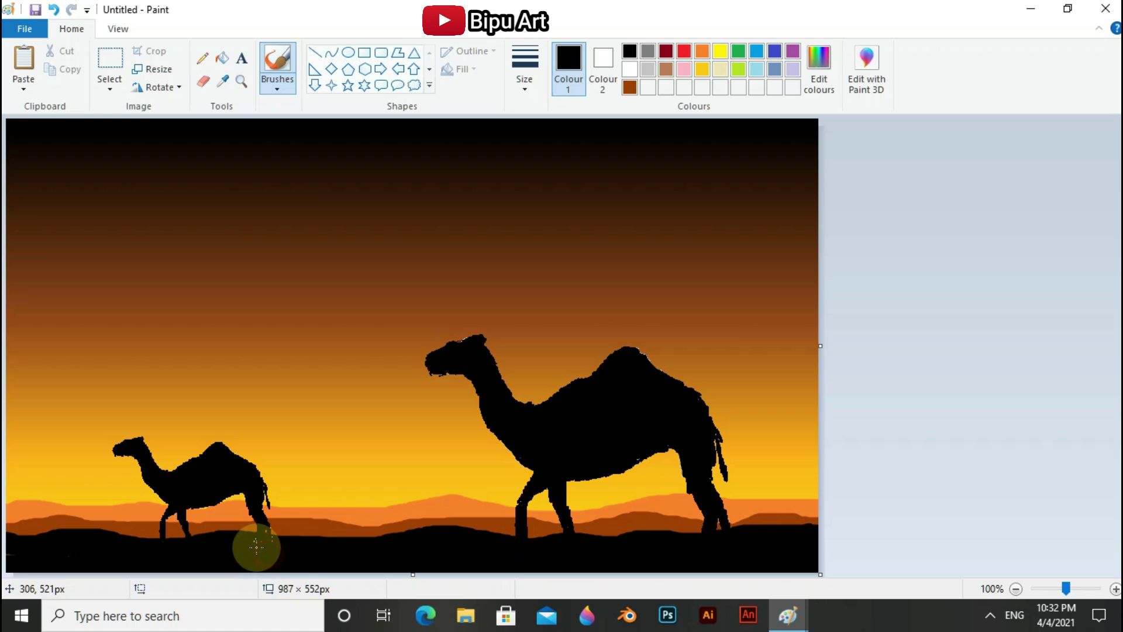
pyautogui.moveTo(257, 545); pyautogui.dragTo(275, 543)
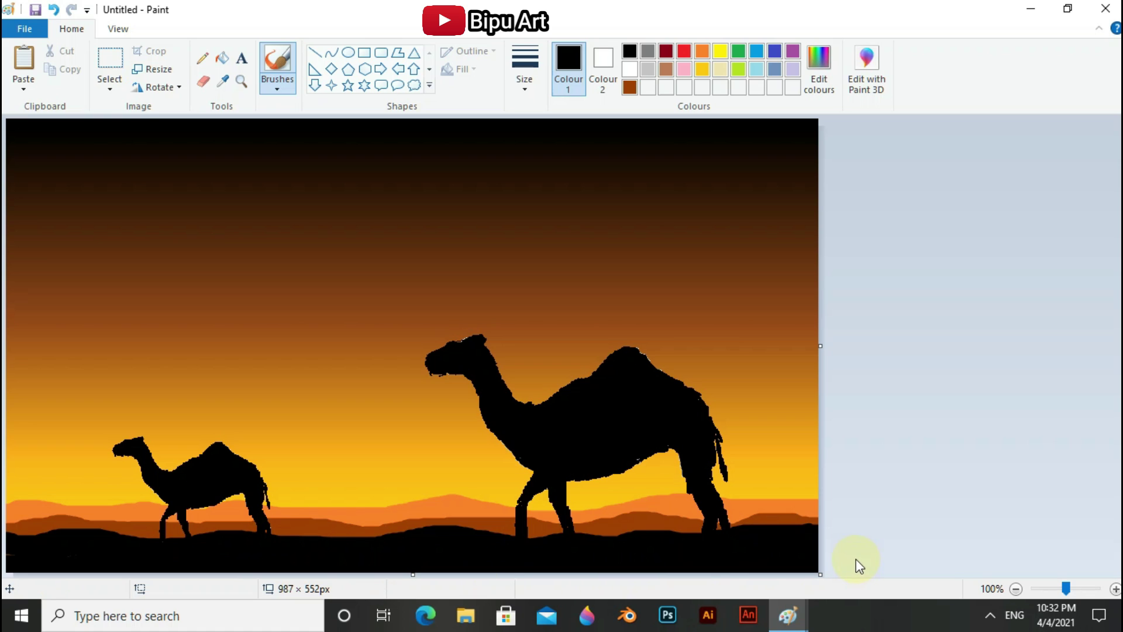
# Step: Add thin yellow pencil highlights along the small camel's neck, hump, belly and leg edges, using the thinnest line size
pyautogui.click(1070, 588)
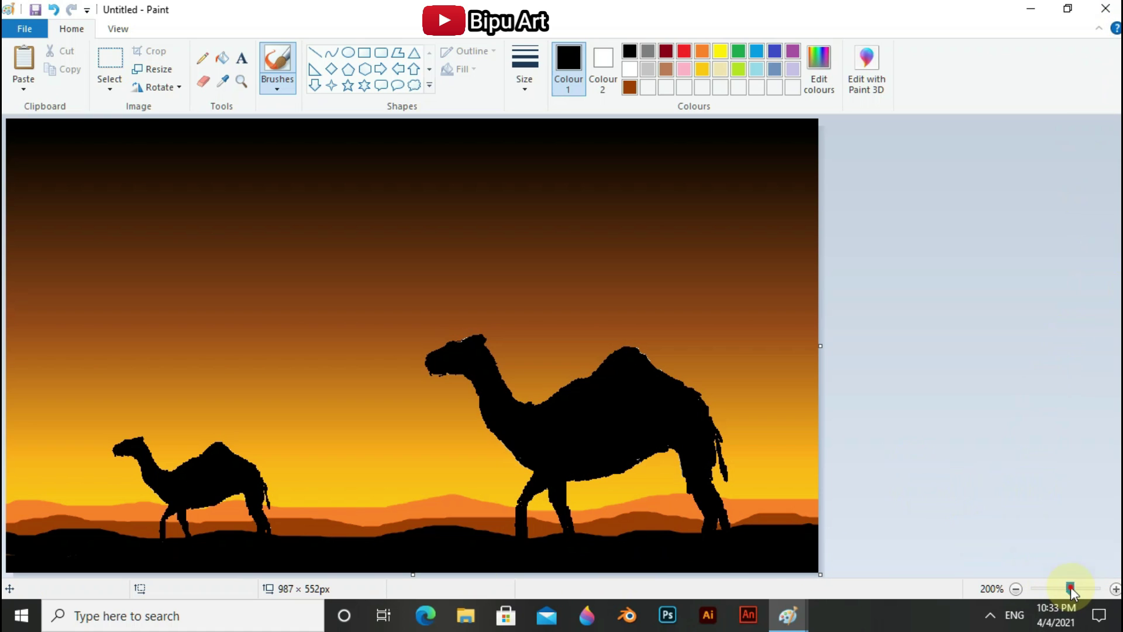
pyautogui.scroll(-5, 925, 206)
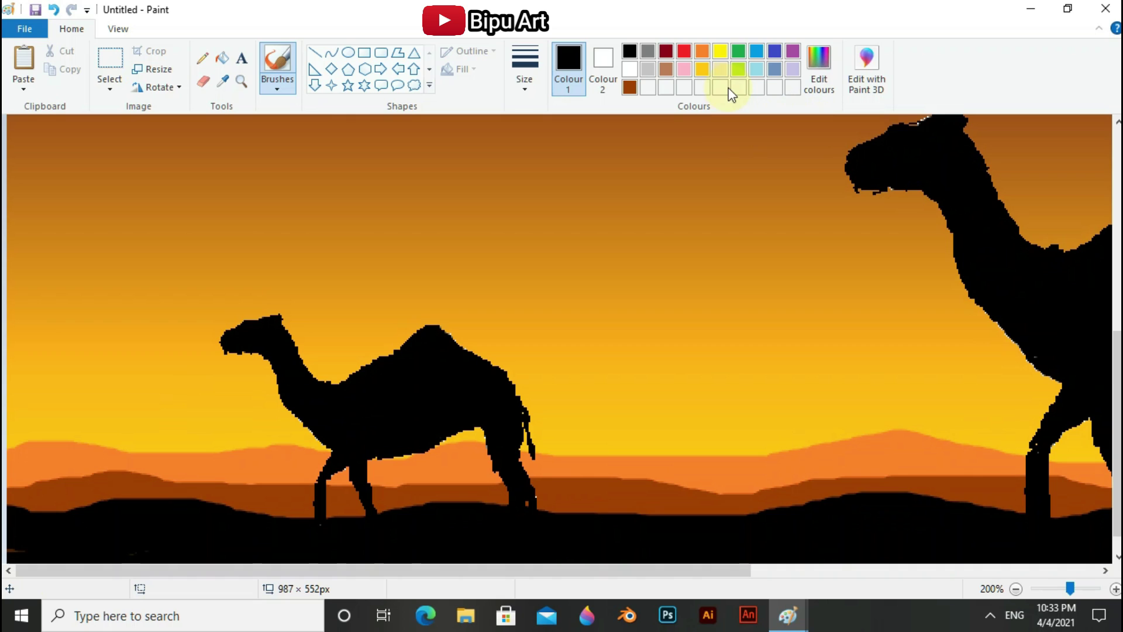
pyautogui.click(203, 58)
pyautogui.click(524, 59)
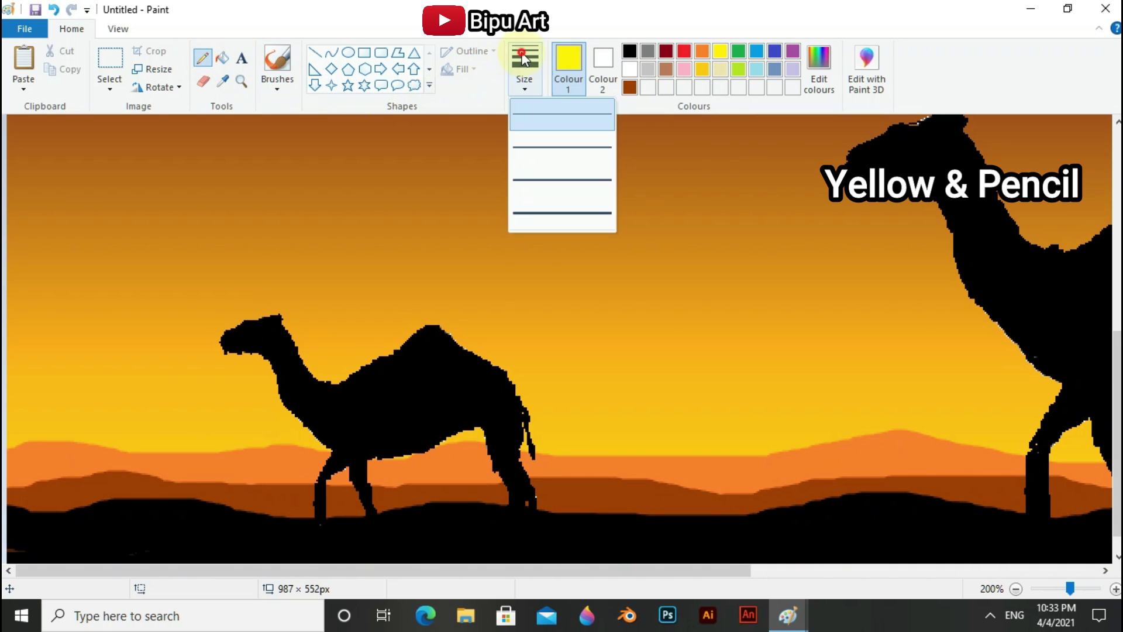
pyautogui.click(529, 111)
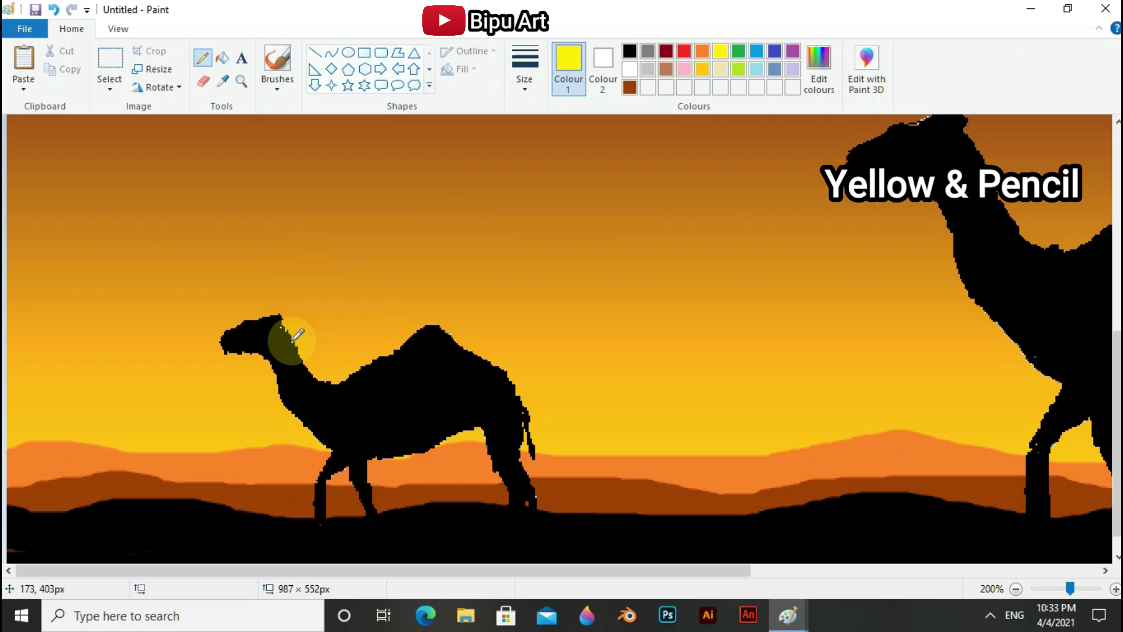
pyautogui.moveTo(292, 340); pyautogui.dragTo(312, 377)
pyautogui.moveTo(367, 462); pyautogui.dragTo(369, 488)
pyautogui.click(454, 344)
pyautogui.moveTo(445, 439); pyautogui.dragTo(459, 432)
pyautogui.moveTo(297, 351); pyautogui.dragTo(305, 368)
pyautogui.moveTo(458, 433); pyautogui.dragTo(465, 425)
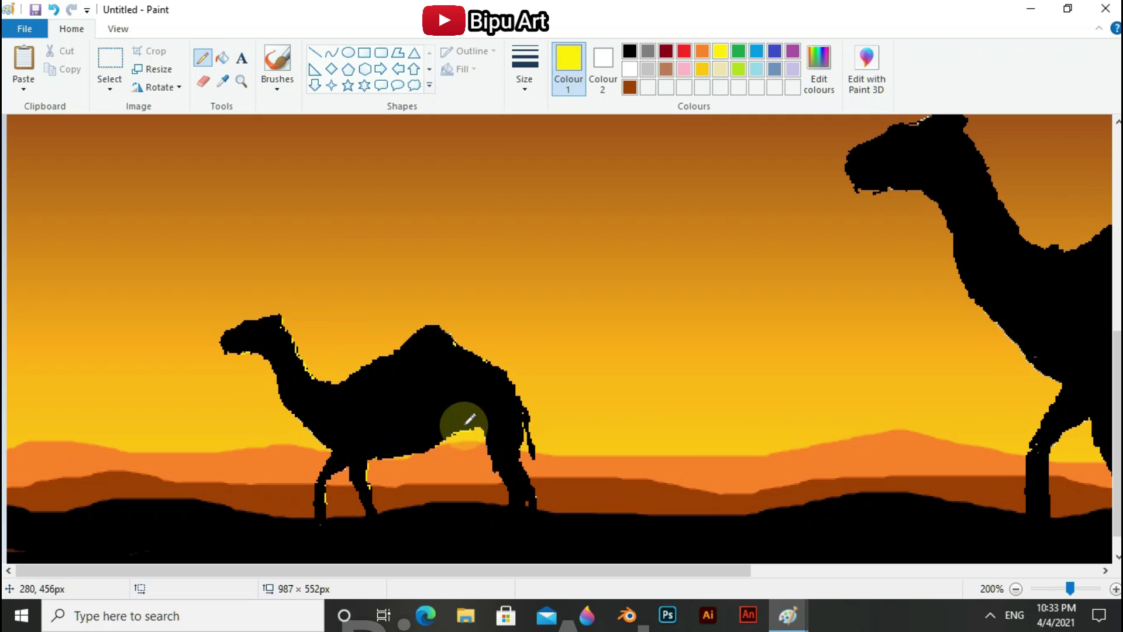
pyautogui.click(524, 490)
# Step: Add thin yellow pencil highlights along the large camel's jaw and the front edge of its neck
pyautogui.moveTo(460, 570); pyautogui.dragTo(769, 570)
pyautogui.moveTo(381, 172); pyautogui.dragTo(393, 185)
pyautogui.moveTo(402, 188); pyautogui.dragTo(426, 189)
pyautogui.moveTo(483, 223); pyautogui.dragTo(486, 246)
pyautogui.moveTo(489, 255); pyautogui.dragTo(500, 286)
pyautogui.moveTo(510, 297); pyautogui.dragTo(537, 337)
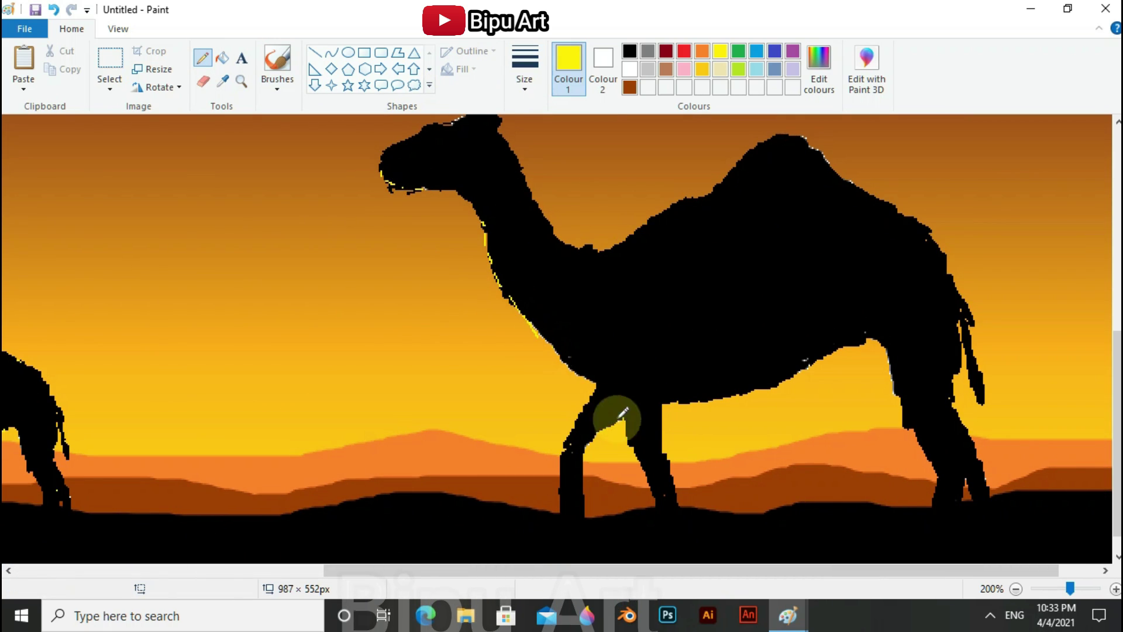
# Step: Highlight the edges of the large camel's legs, underside and hump with thin yellow pencil strokes
pyautogui.moveTo(629, 423); pyautogui.dragTo(630, 436)
pyautogui.moveTo(637, 449); pyautogui.dragTo(653, 490)
pyautogui.moveTo(561, 469); pyautogui.dragTo(562, 502)
pyautogui.moveTo(596, 391); pyautogui.dragTo(602, 387)
pyautogui.moveTo(884, 352); pyautogui.dragTo(903, 411)
pyautogui.moveTo(915, 432)
pyautogui.mouseDown()
pyautogui.moveTo(937, 484)
pyautogui.moveTo(975, 491)
pyautogui.mouseUp()
pyautogui.moveTo(727, 179); pyautogui.dragTo(744, 155)
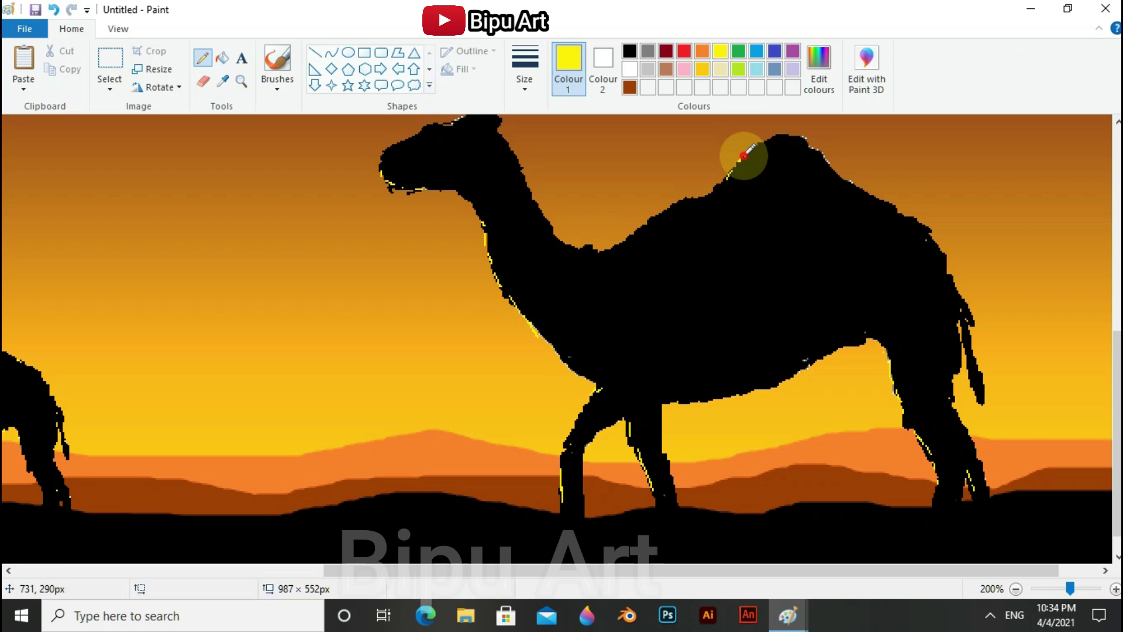
pyautogui.scroll(3, 476, 226)
pyautogui.scroll(-3, 948, 363)
# Step: Brush broken yellow highlights along the crest of the black dunes beneath and around the small camel
pyautogui.moveTo(1070, 589); pyautogui.dragTo(1070, 589)
pyautogui.moveTo(1116, 234); pyautogui.dragTo(1117, 448)
pyautogui.click(278, 85)
pyautogui.click(278, 111)
pyautogui.click(527, 85)
pyautogui.click(536, 148)
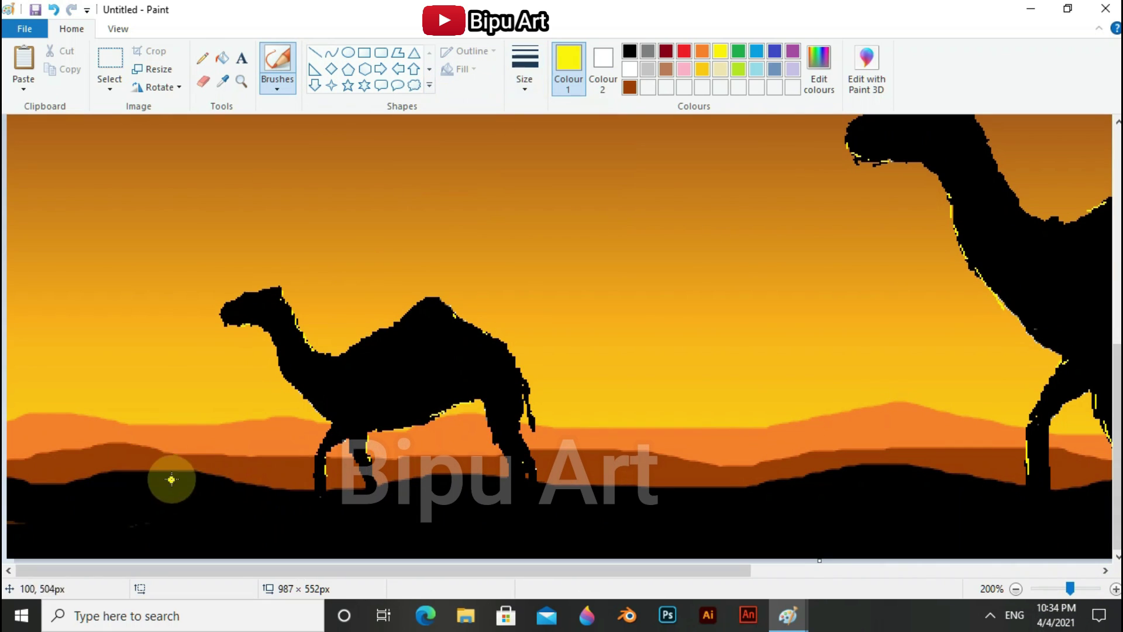
pyautogui.moveTo(175, 473); pyautogui.dragTo(8, 480)
pyautogui.moveTo(193, 475); pyautogui.dragTo(275, 490)
pyautogui.moveTo(342, 496); pyautogui.dragTo(355, 496)
pyautogui.moveTo(395, 485)
pyautogui.mouseDown()
pyautogui.moveTo(486, 479)
pyautogui.moveTo(447, 486)
pyautogui.mouseUp()
pyautogui.moveTo(547, 484); pyautogui.dragTo(600, 493)
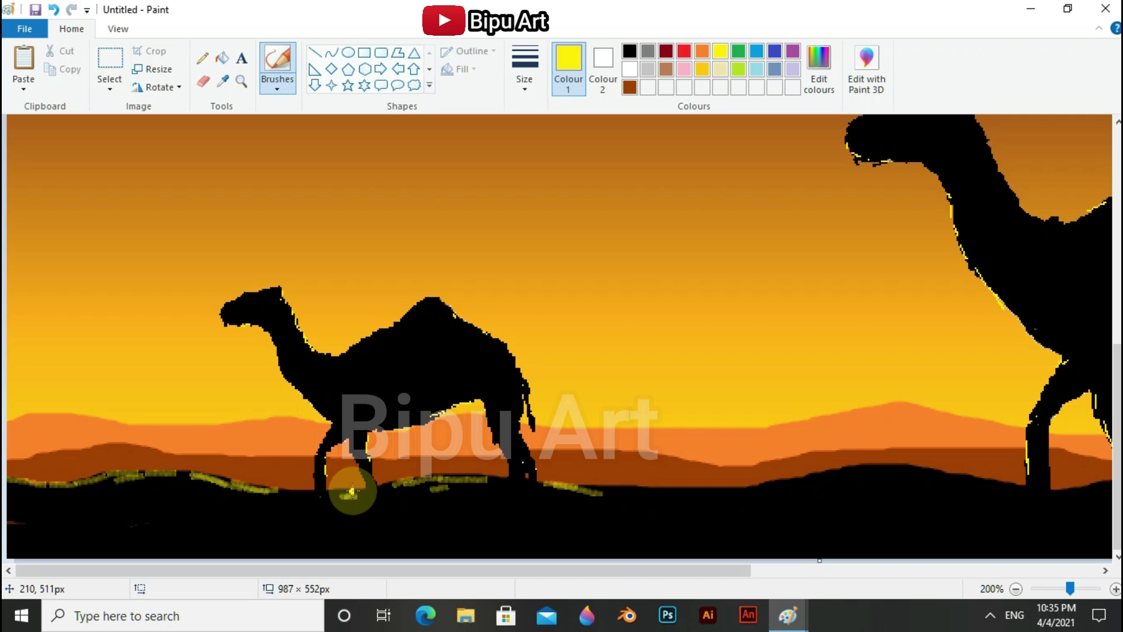
# Step: Continue the yellow brush highlights along the black dune crest between the camels and beneath the large camel
pyautogui.moveTo(381, 570); pyautogui.dragTo(495, 570)
pyautogui.moveTo(465, 492); pyautogui.dragTo(548, 497)
pyautogui.moveTo(718, 570); pyautogui.dragTo(850, 570)
pyautogui.moveTo(405, 488); pyautogui.dragTo(558, 468)
pyautogui.moveTo(870, 486); pyautogui.dragTo(906, 477)
pyautogui.moveTo(706, 492); pyautogui.dragTo(717, 488)
pyautogui.moveTo(731, 570); pyautogui.dragTo(832, 570)
pyautogui.moveTo(954, 467); pyautogui.dragTo(1011, 465)
# Step: Mix a dark olive custom colour and brush it beneath the yellow highlights on the left and middle dunes
pyautogui.click(819, 68)
pyautogui.click(736, 321)
pyautogui.click(414, 419)
pyautogui.moveTo(226, 492)
pyautogui.mouseDown()
pyautogui.moveTo(325, 469)
pyautogui.moveTo(467, 489)
pyautogui.mouseUp()
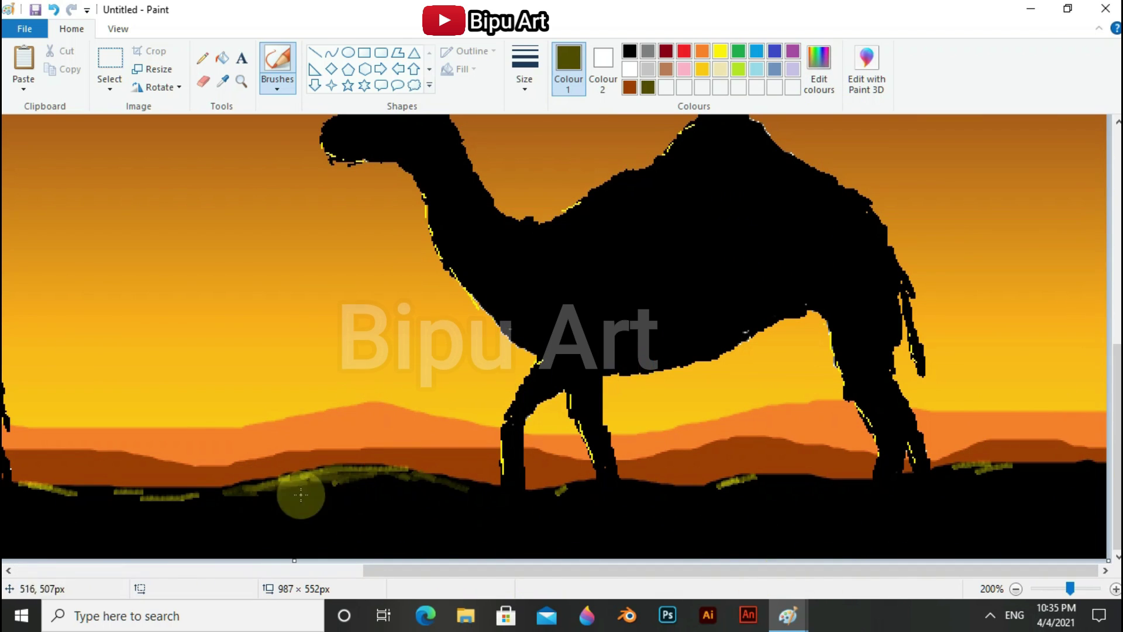
pyautogui.hscroll(-2, 321, 567)
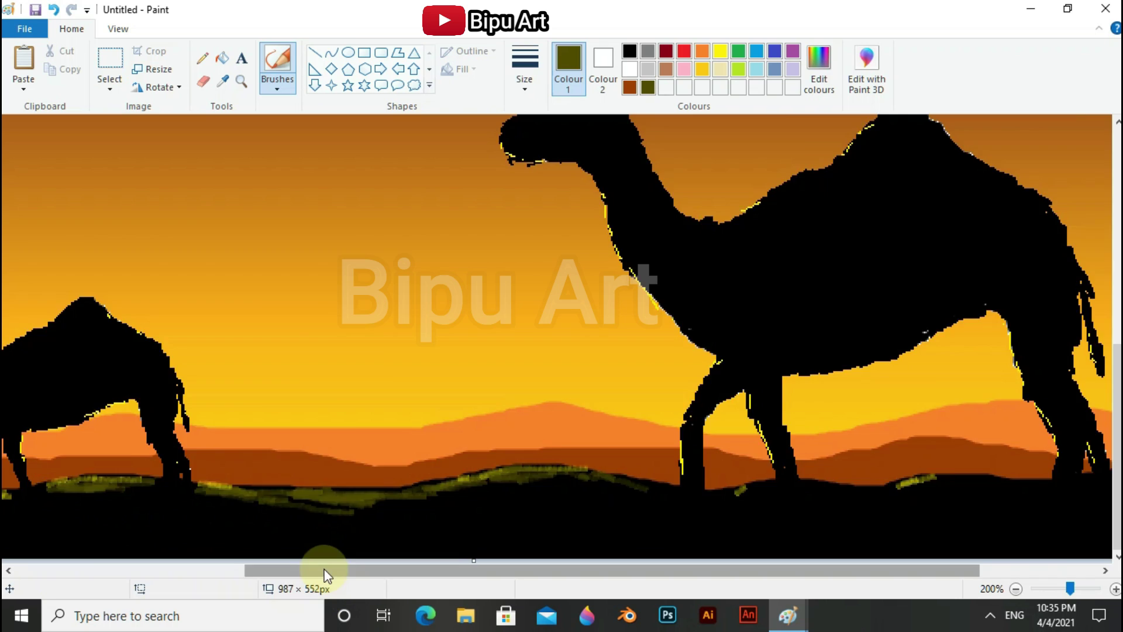
pyautogui.moveTo(324, 570); pyautogui.dragTo(183, 570)
pyautogui.moveTo(32, 487); pyautogui.dragTo(140, 486)
# Step: Brush dark olive shading along the dune crest under and behind the large camel
pyautogui.moveTo(409, 570); pyautogui.dragTo(669, 570)
pyautogui.moveTo(681, 486); pyautogui.dragTo(822, 486)
pyautogui.moveTo(971, 468); pyautogui.dragTo(1011, 466)
pyautogui.moveTo(574, 488); pyautogui.dragTo(537, 504)
pyautogui.moveTo(651, 502); pyautogui.dragTo(803, 499)
pyautogui.moveTo(374, 492); pyautogui.dragTo(433, 492)
# Step: Mix a still darker olive custom colour and brush it onto the lower part of the middle dunes
pyautogui.click(819, 69)
pyautogui.click(737, 335)
pyautogui.click(414, 418)
pyautogui.moveTo(244, 502); pyautogui.dragTo(127, 502)
pyautogui.moveTo(381, 491); pyautogui.dragTo(388, 489)
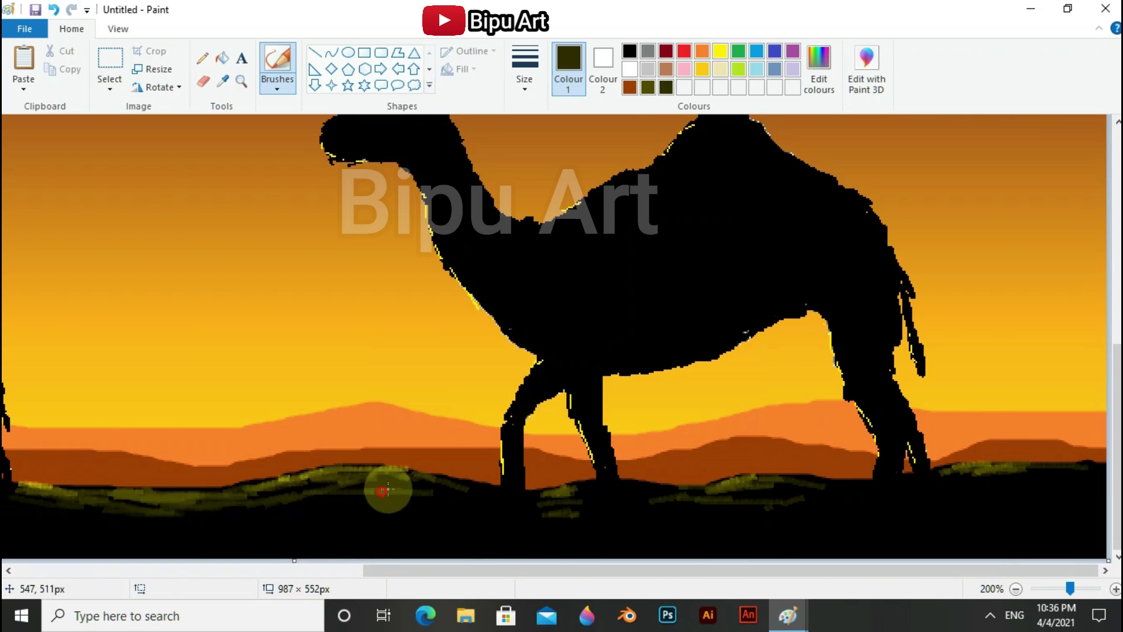
# Step: Draw a yellow circle about 58 × 55 px above the horizon between the camels and fill it with yellow as the sun
pyautogui.click(1065, 590)
pyautogui.click(720, 51)
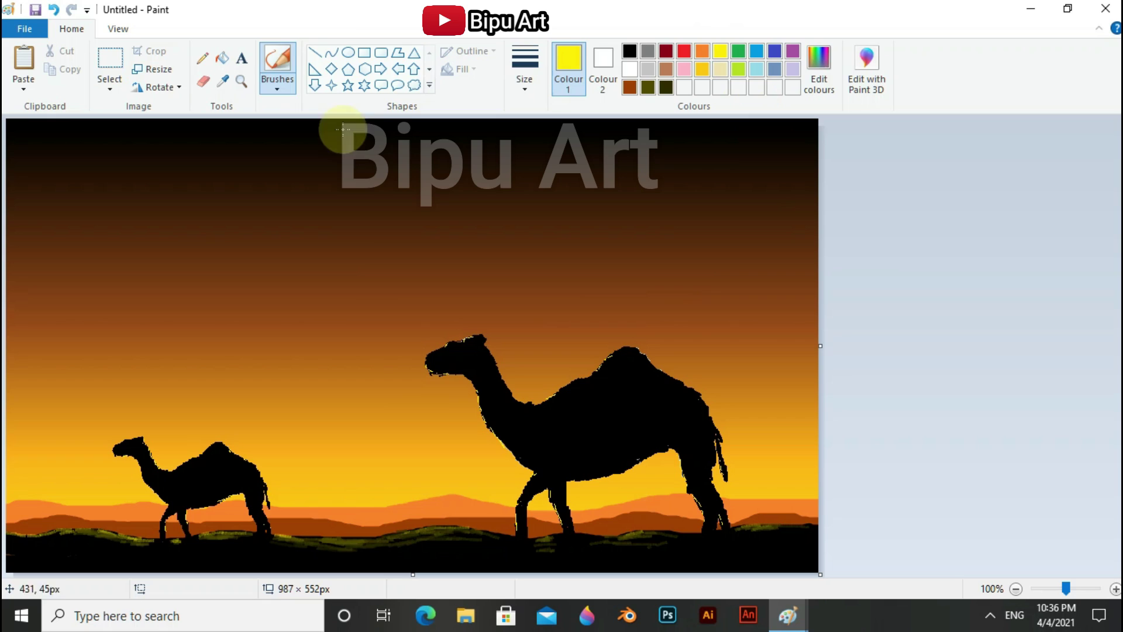
pyautogui.click(348, 52)
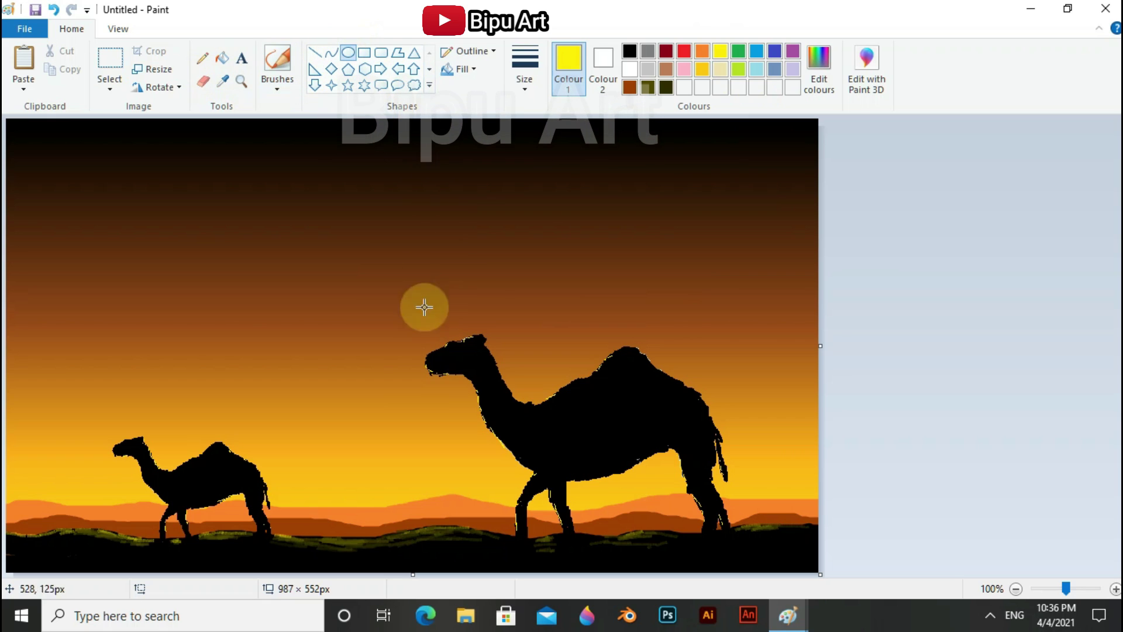
pyautogui.moveTo(364, 448); pyautogui.dragTo(399, 479)
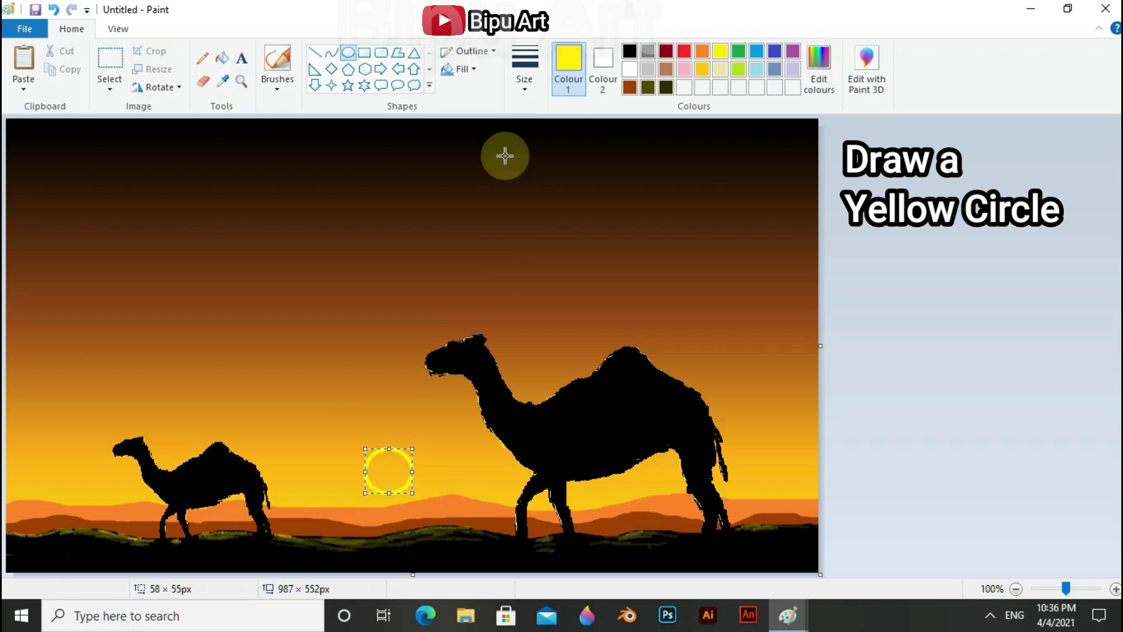
pyautogui.click(469, 51)
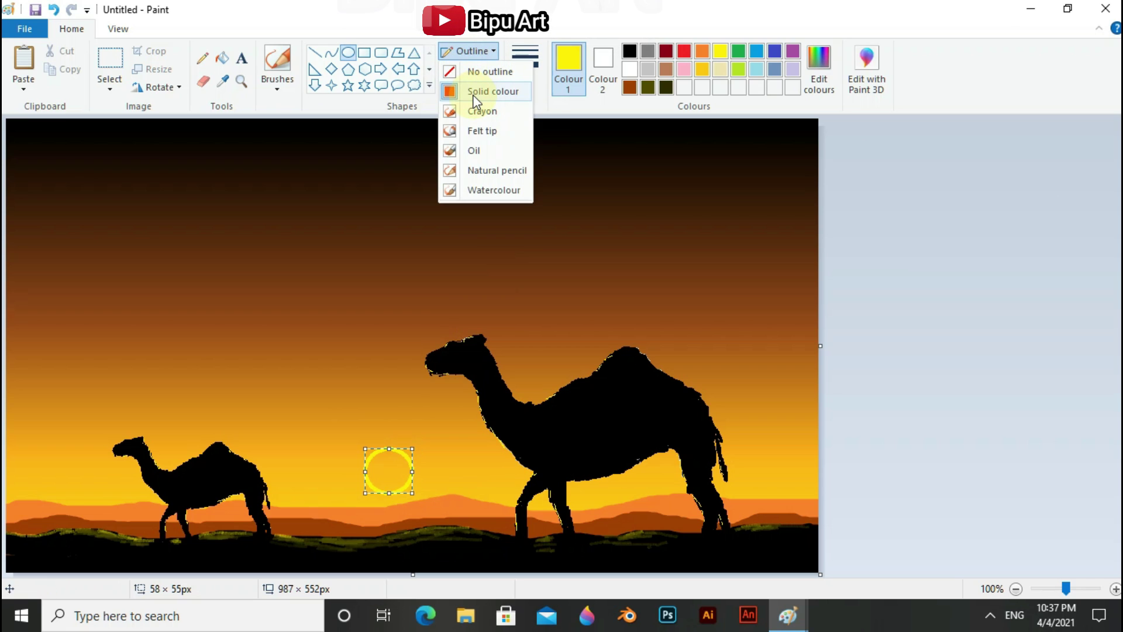
pyautogui.click(469, 55)
pyautogui.click(462, 69)
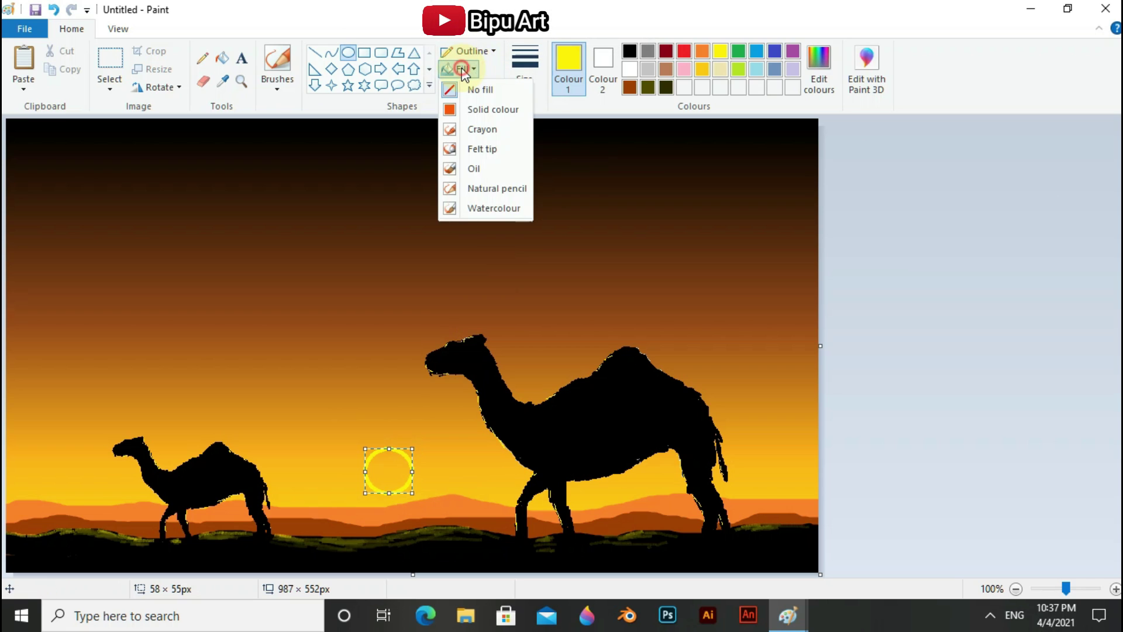
pyautogui.click(471, 110)
pyautogui.click(419, 226)
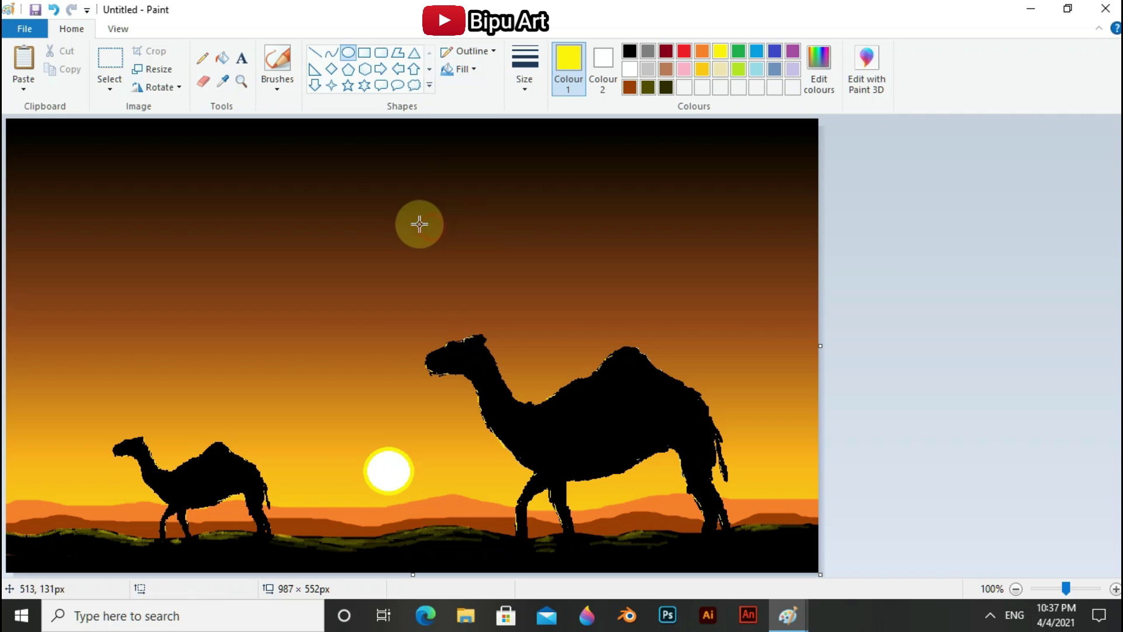
pyautogui.click(219, 58)
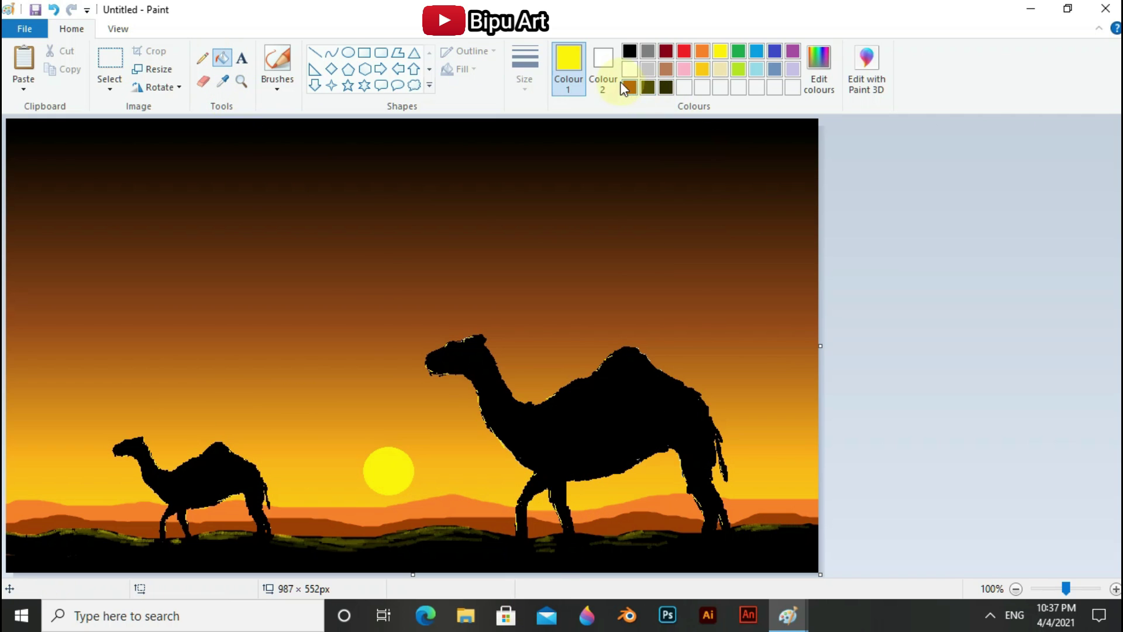
# Step: Paint two small black cacti on the far-left dunes with the normal brush at the largest line size
pyautogui.click(629, 53)
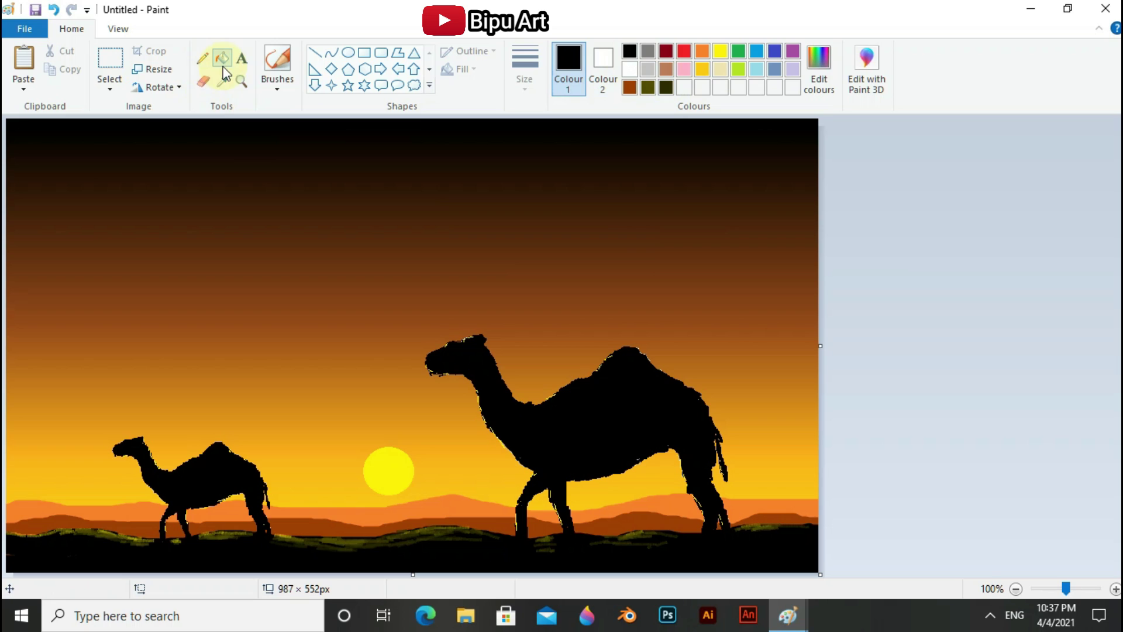
pyautogui.click(280, 87)
pyautogui.click(276, 112)
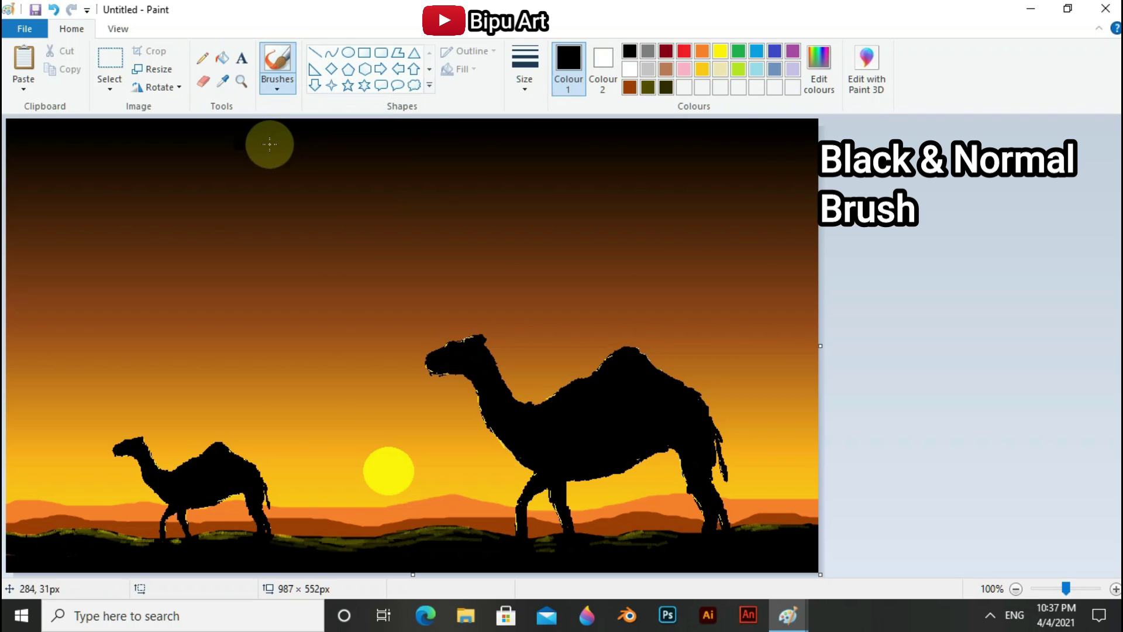
pyautogui.click(529, 69)
pyautogui.click(539, 212)
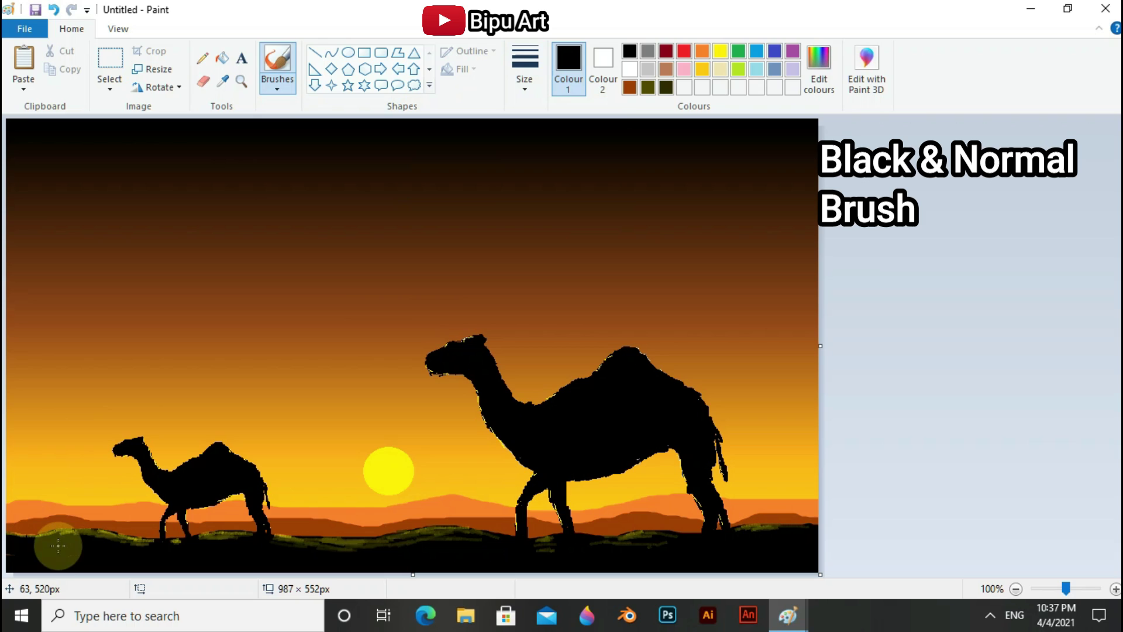
pyautogui.moveTo(62, 534); pyautogui.dragTo(64, 515)
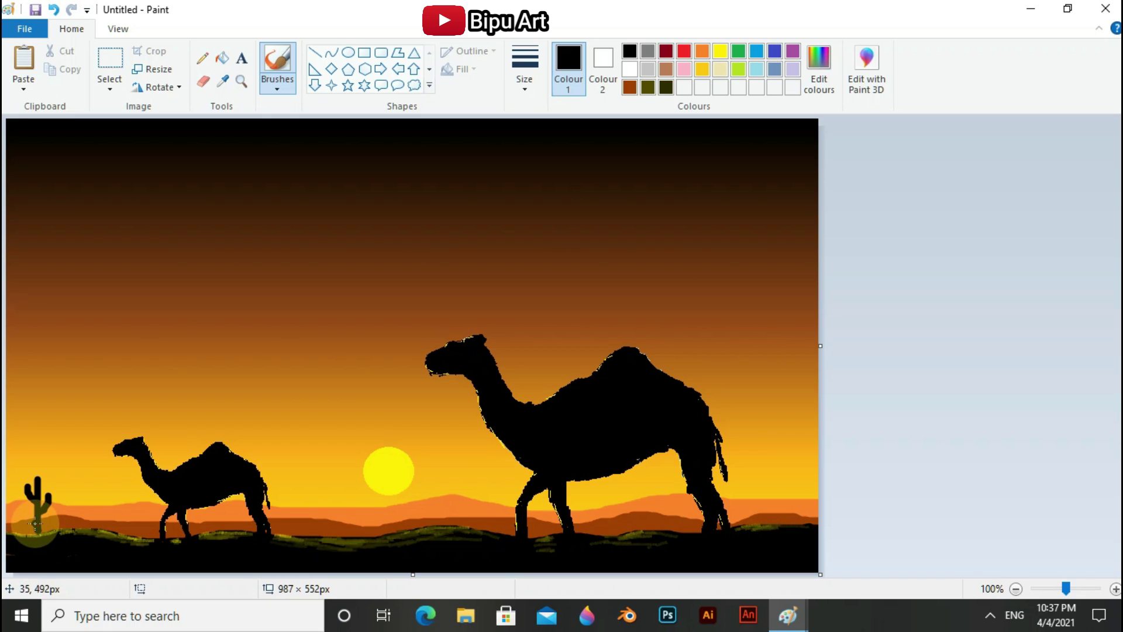
pyautogui.moveTo(72, 526); pyautogui.dragTo(74, 499)
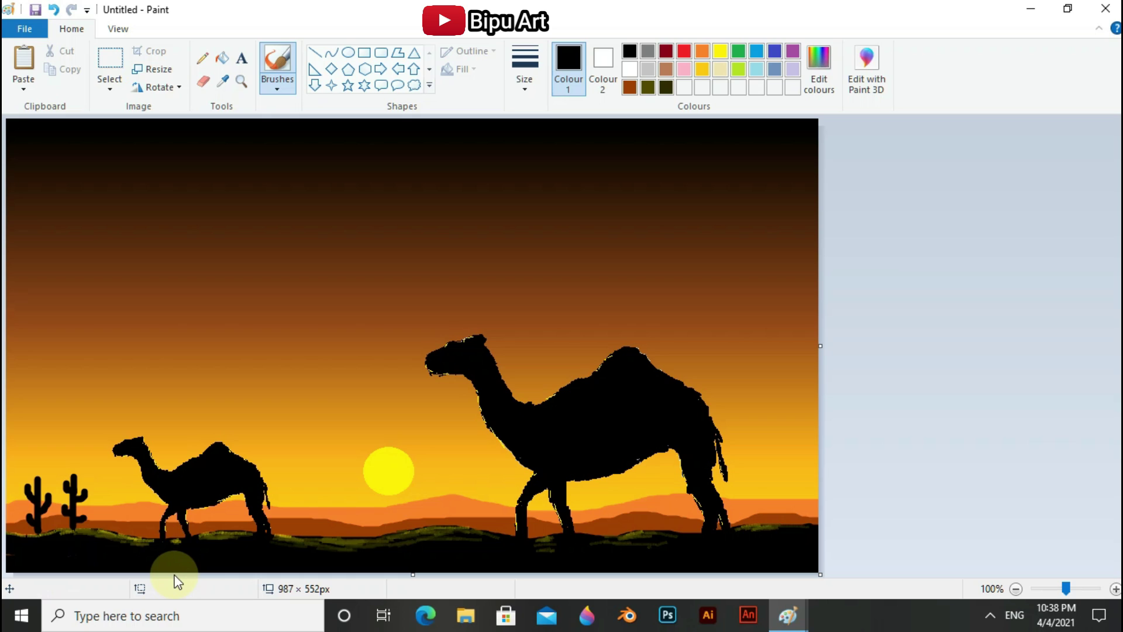
# Step: Paint a tall black cactus with upturned arms behind the large camel at the scene's right edge
pyautogui.moveTo(779, 524); pyautogui.dragTo(779, 405)
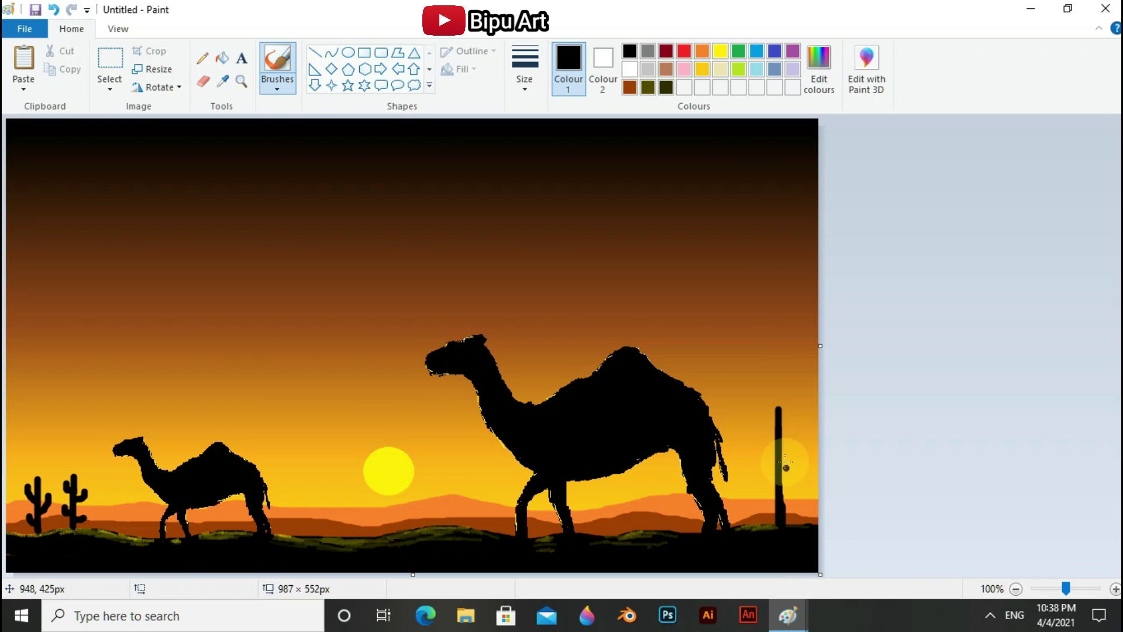
pyautogui.moveTo(782, 468); pyautogui.dragTo(806, 415)
pyautogui.moveTo(766, 489)
pyautogui.mouseDown()
pyautogui.moveTo(750, 465)
pyautogui.moveTo(783, 508)
pyautogui.mouseUp()
pyautogui.moveTo(780, 422); pyautogui.dragTo(778, 396)
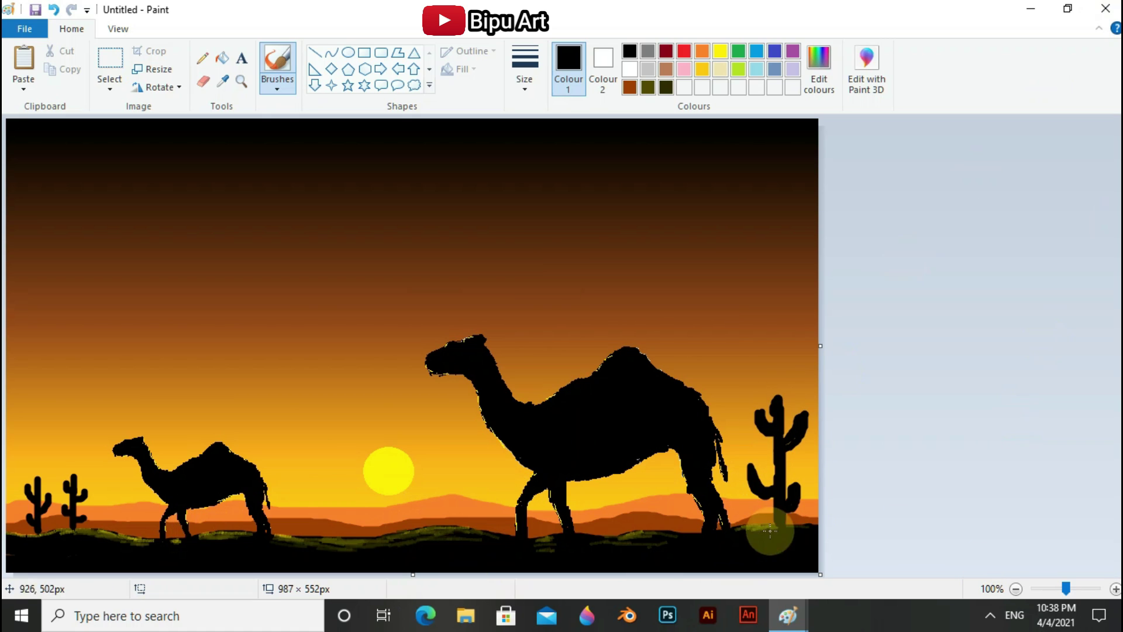
# Step: Brush dark olive patches over the dunes beneath the large camel, and shade the three cacti with olive and yellow highlights
pyautogui.click(647, 87)
pyautogui.click(666, 87)
pyautogui.moveTo(602, 539); pyautogui.dragTo(556, 537)
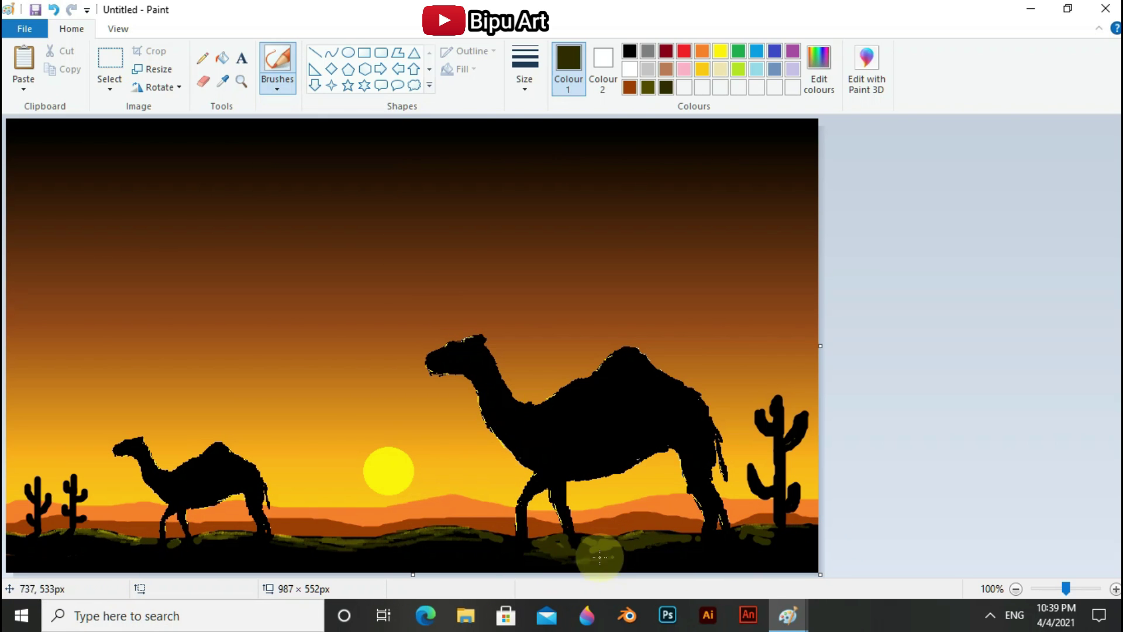
pyautogui.click(630, 51)
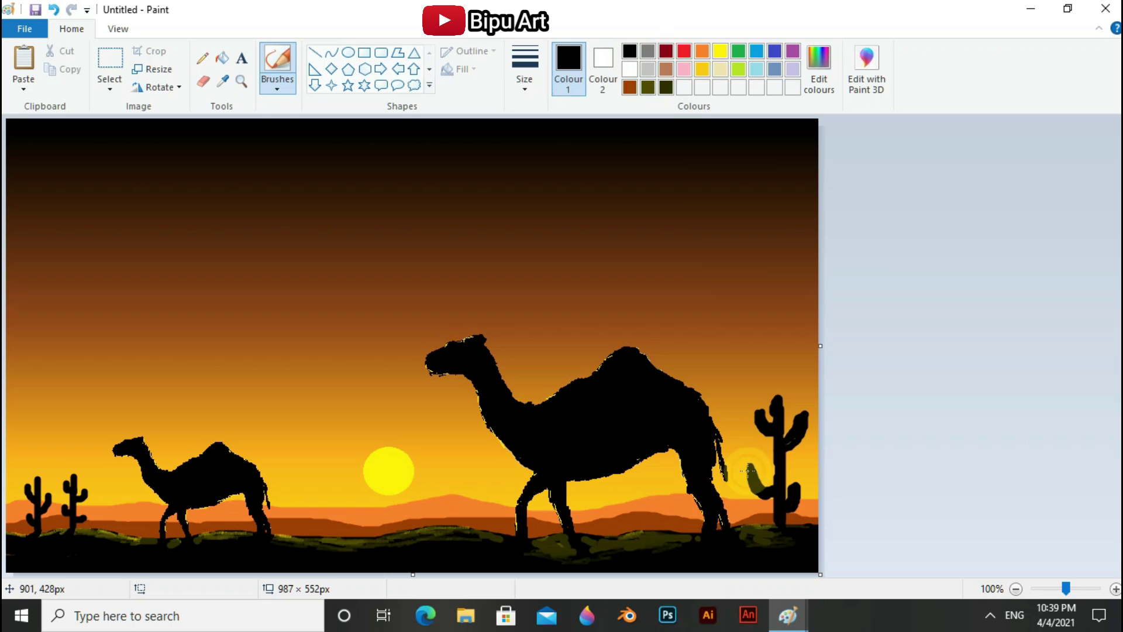
pyautogui.moveTo(749, 481)
pyautogui.mouseDown()
pyautogui.moveTo(780, 448)
pyautogui.moveTo(769, 426)
pyautogui.moveTo(800, 433)
pyautogui.moveTo(787, 488)
pyautogui.mouseUp()
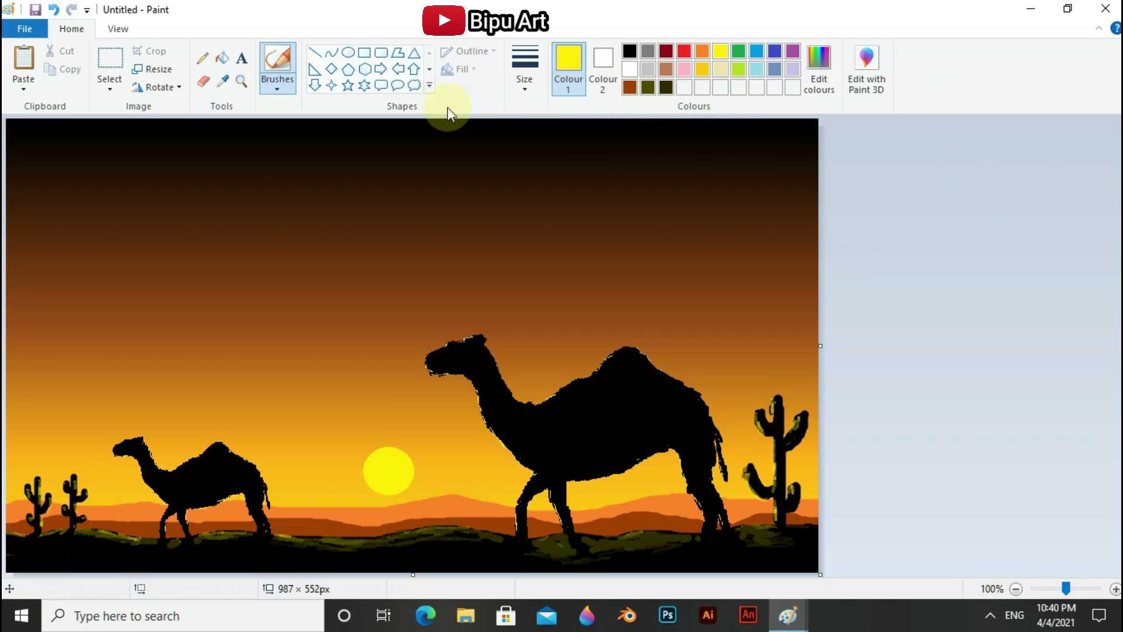
# Step: Dot tiny white pencil stars across the left and middle of the dark sky
pyautogui.click(203, 57)
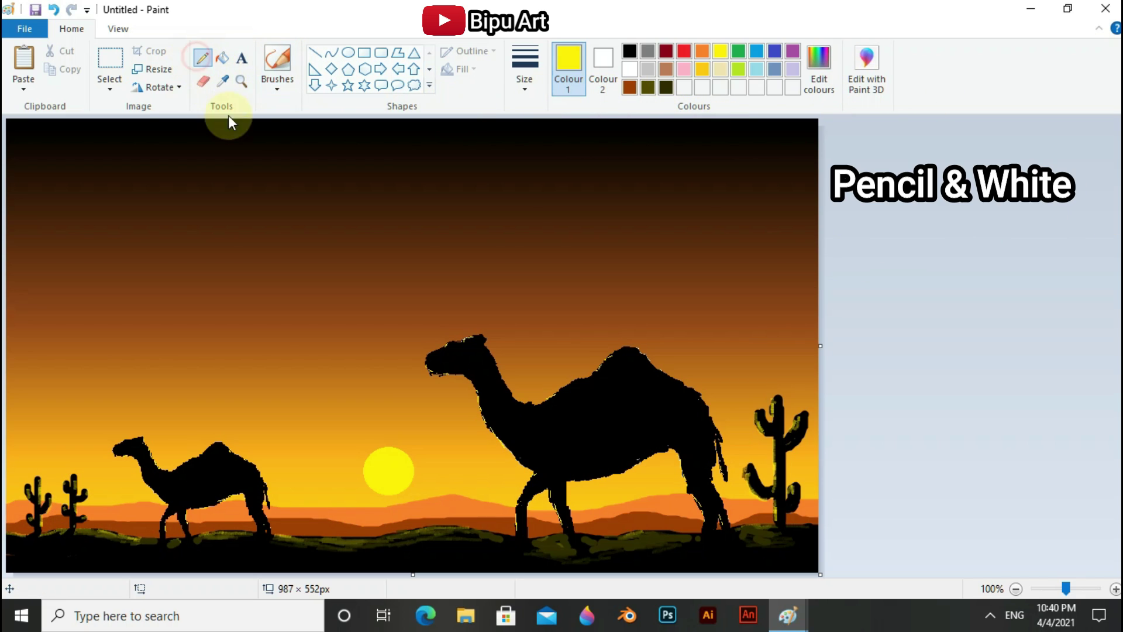
pyautogui.click(630, 70)
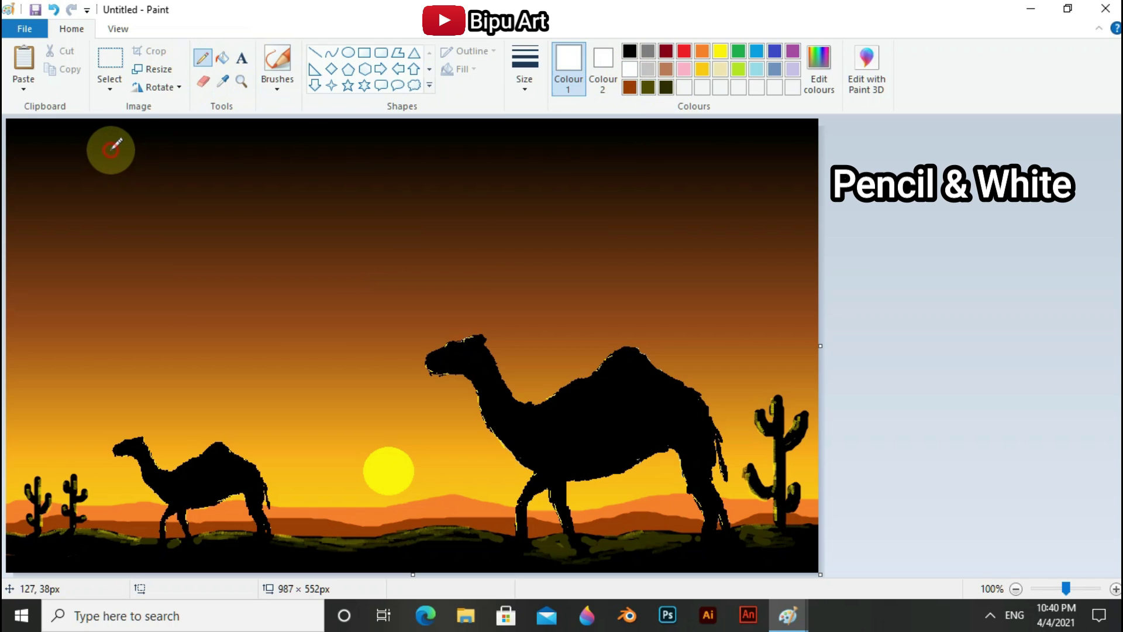
pyautogui.click(127, 148)
pyautogui.click(156, 147)
pyautogui.click(146, 179)
pyautogui.click(100, 176)
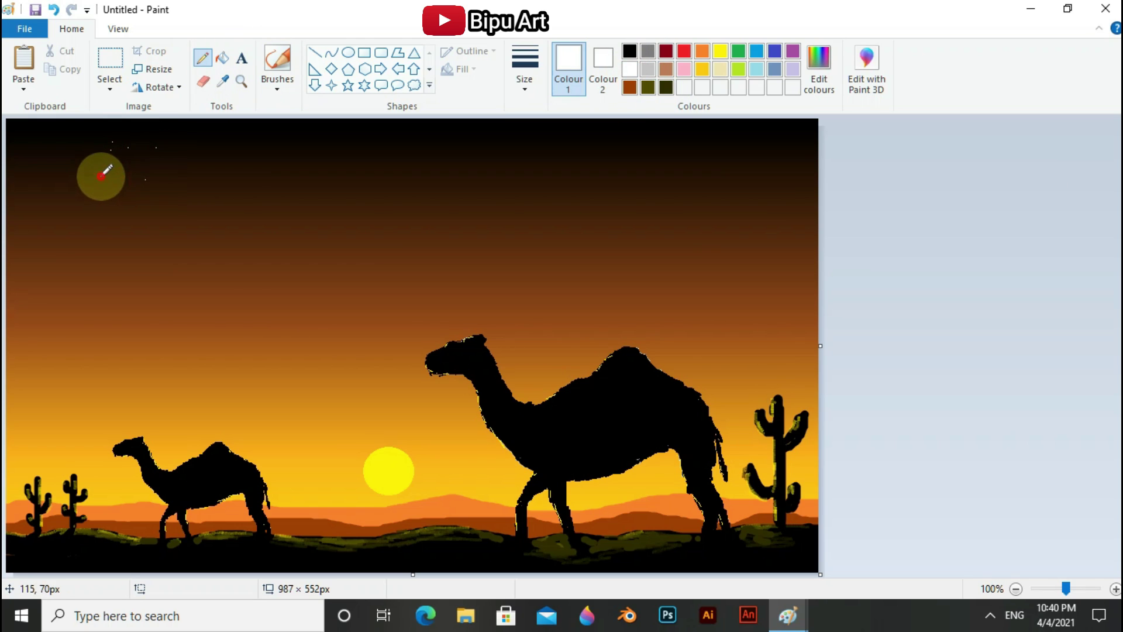
pyautogui.click(262, 186)
pyautogui.click(233, 223)
pyautogui.click(260, 226)
pyautogui.click(274, 221)
pyautogui.click(320, 262)
pyautogui.click(431, 160)
pyautogui.click(451, 169)
pyautogui.click(450, 152)
pyautogui.click(520, 150)
# Step: Increase the pencil size and scatter larger white stars across the whole upper sky
pyautogui.click(524, 68)
pyautogui.click(550, 180)
pyautogui.click(340, 135)
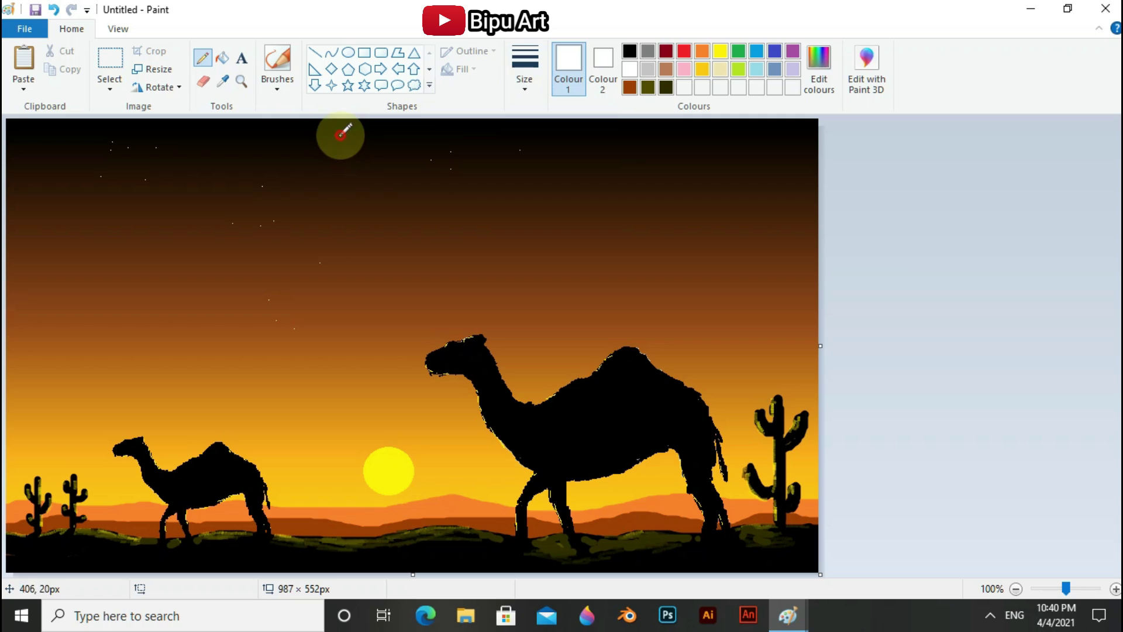
pyautogui.click(342, 153)
pyautogui.click(642, 240)
pyautogui.click(734, 180)
pyautogui.click(48, 139)
pyautogui.click(32, 161)
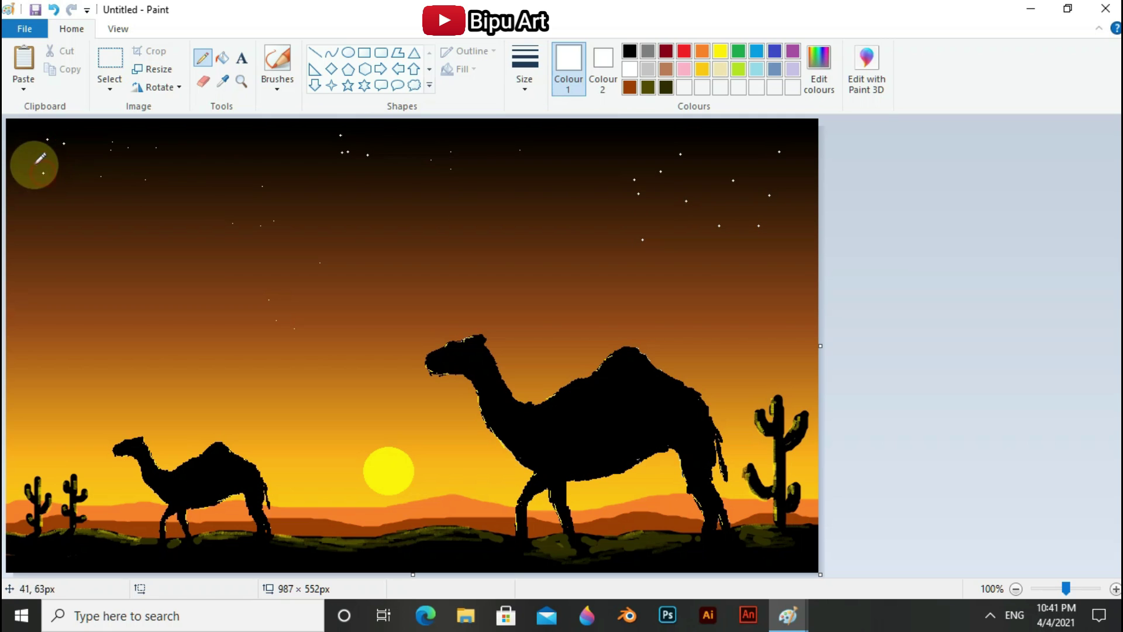
pyautogui.click(58, 222)
pyautogui.click(189, 173)
pyautogui.click(481, 237)
pyautogui.click(548, 197)
pyautogui.click(599, 172)
pyautogui.click(64, 258)
pyautogui.click(116, 205)
pyautogui.click(273, 149)
pyautogui.click(371, 190)
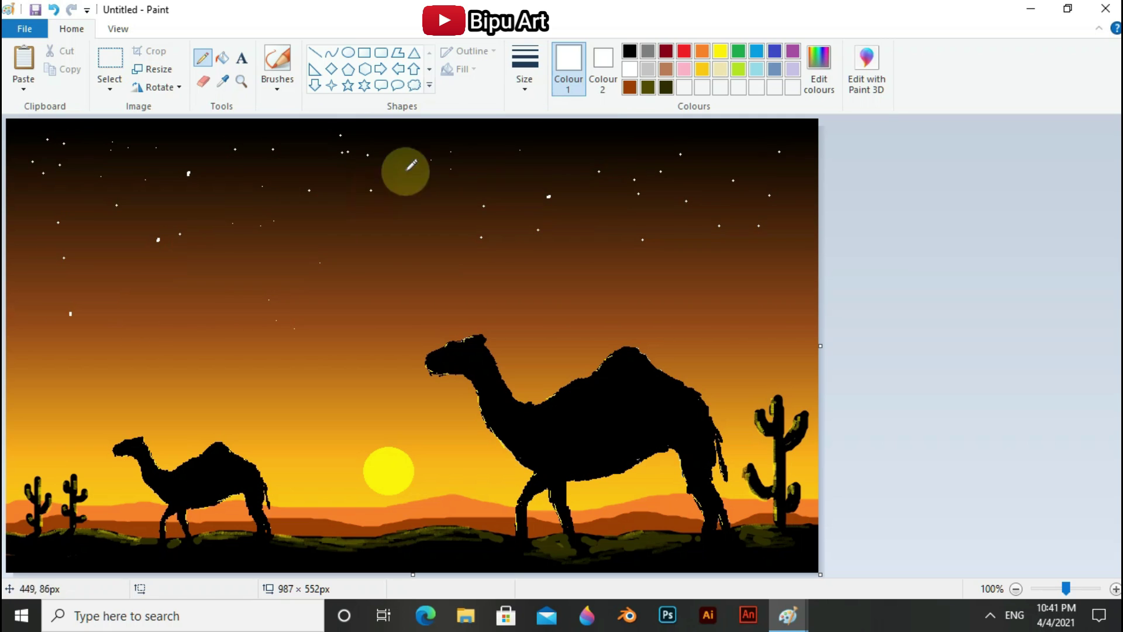
# Step: Add more bold white stars near the top, along both side edges of the sky and low above the small camel
pyautogui.click(419, 134)
pyautogui.click(476, 176)
pyautogui.click(158, 239)
pyautogui.click(41, 174)
pyautogui.click(600, 148)
pyautogui.click(796, 265)
pyautogui.click(769, 288)
pyautogui.click(789, 355)
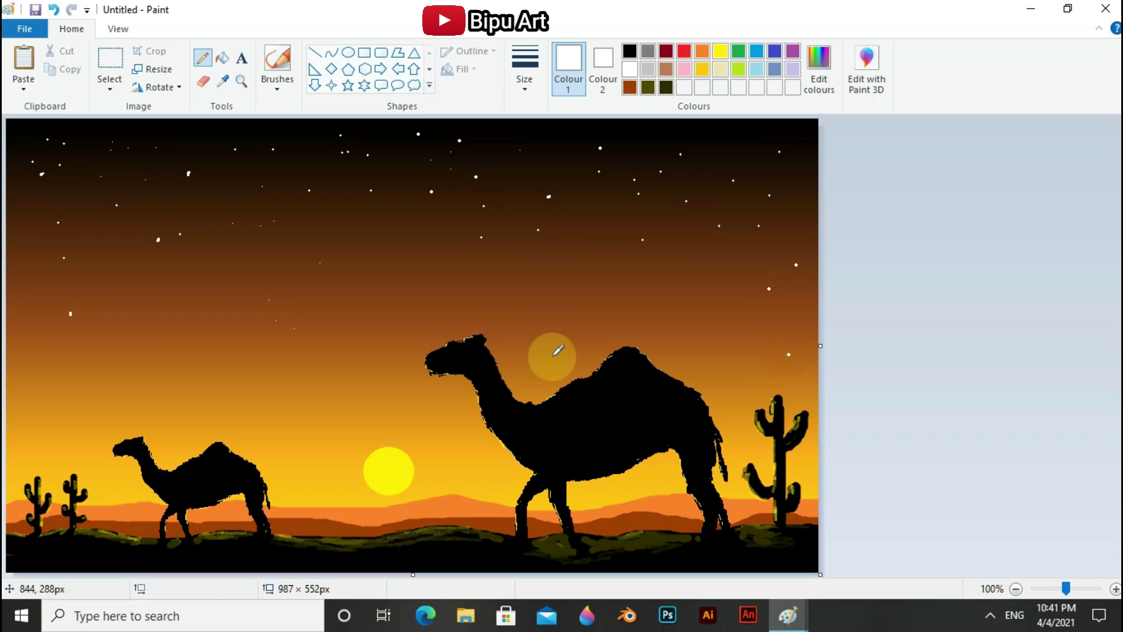
pyautogui.click(11, 266)
pyautogui.click(45, 428)
pyautogui.click(136, 410)
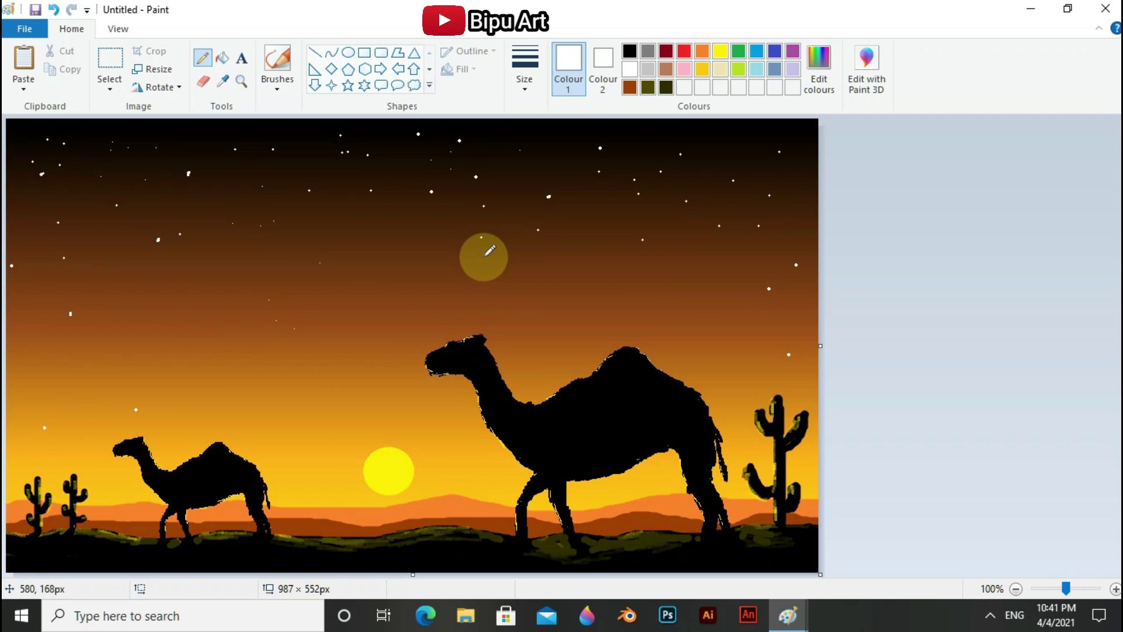